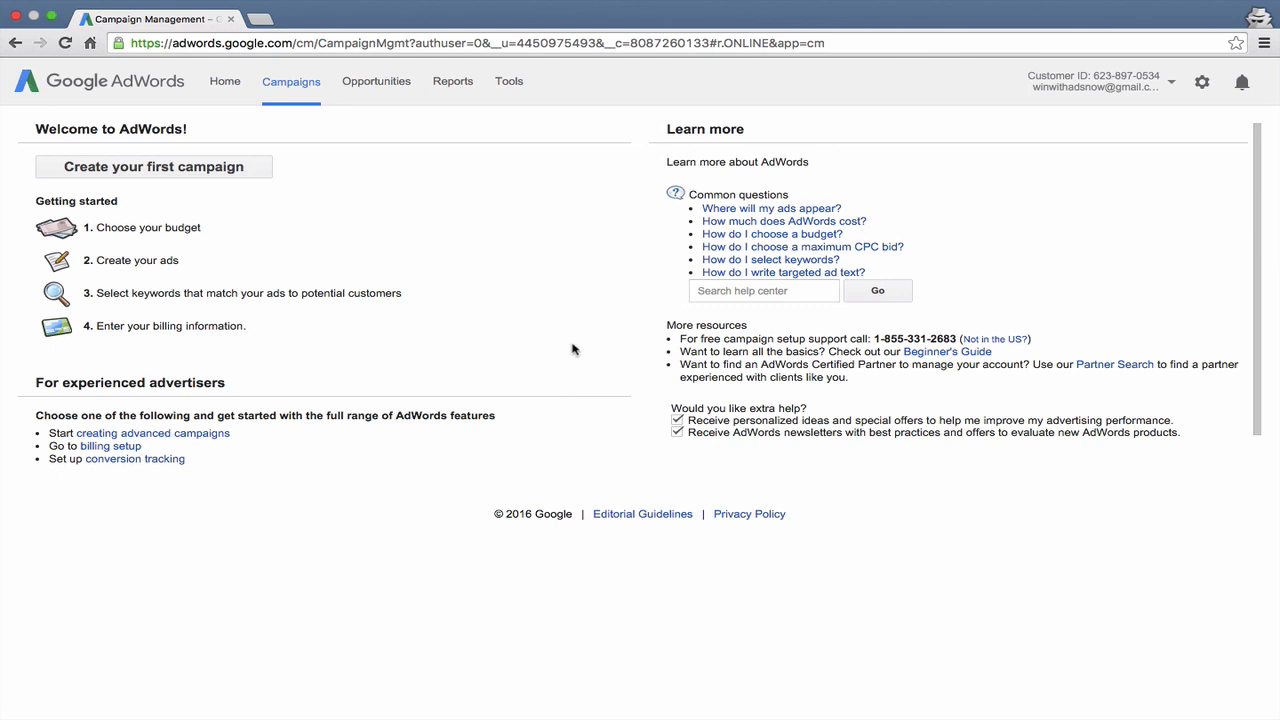
- Show the account's Home dashboard with its empty keyword, campaign and ad group modules
left_click(216, 84)
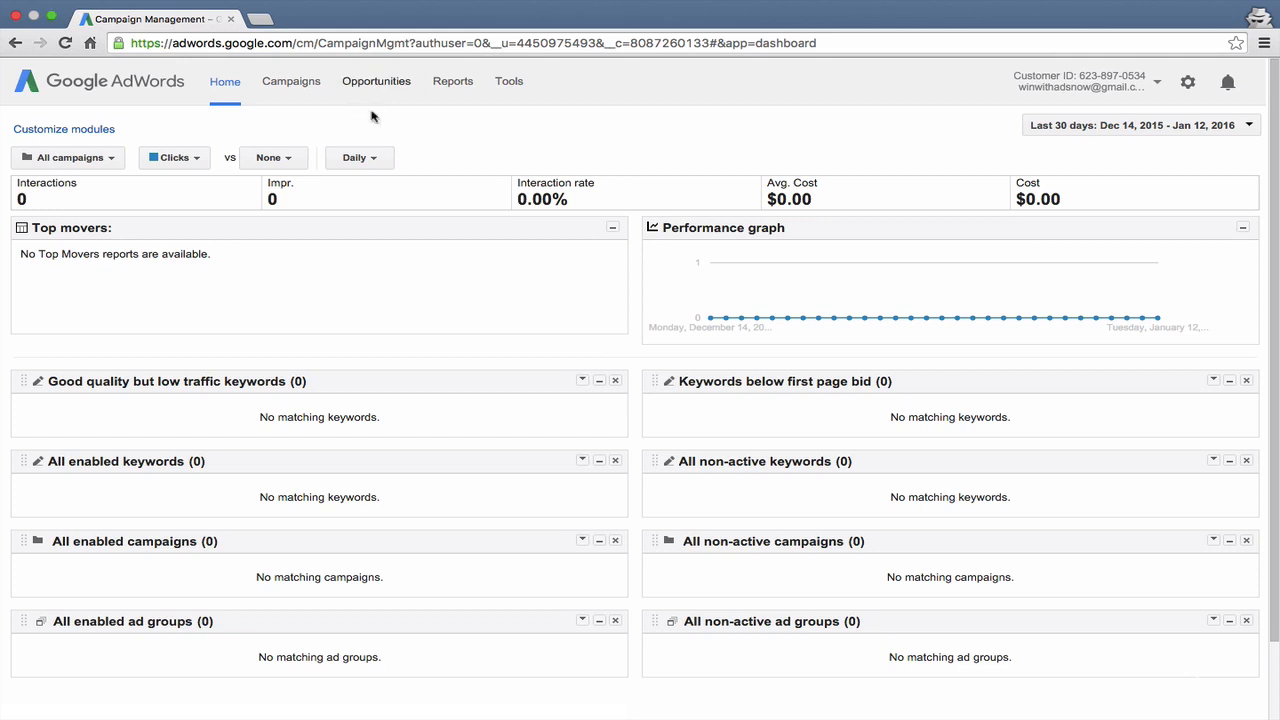
- Visit the Campaigns overview, then the Opportunities page reporting none available
left_click(286, 90)
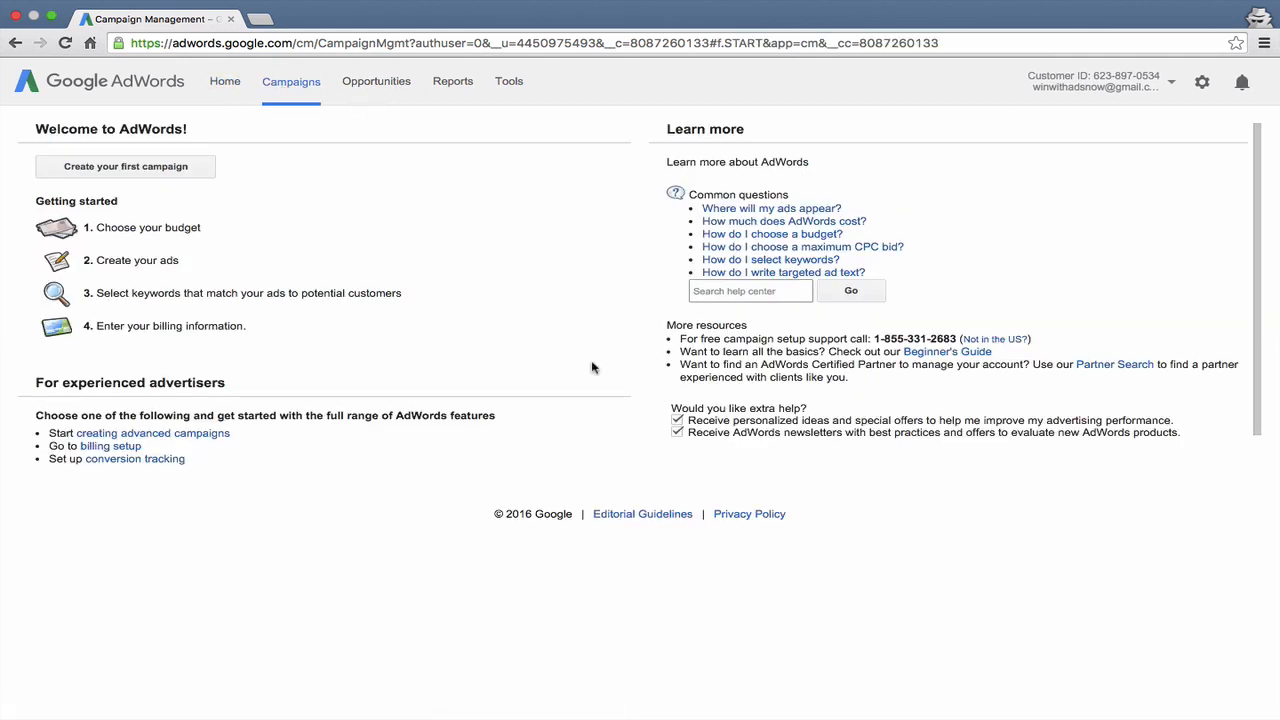
left_click(361, 100)
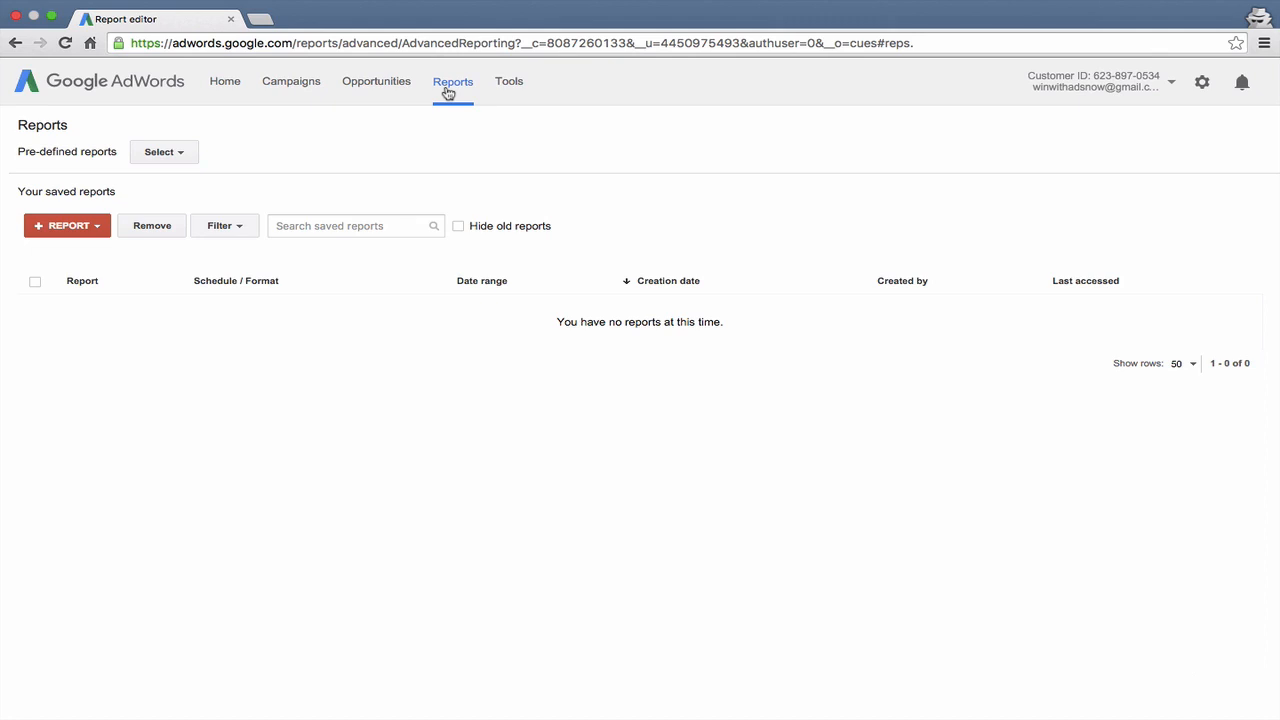
- Start a new report and browse the list of basic pre-defined report types
left_click(88, 230)
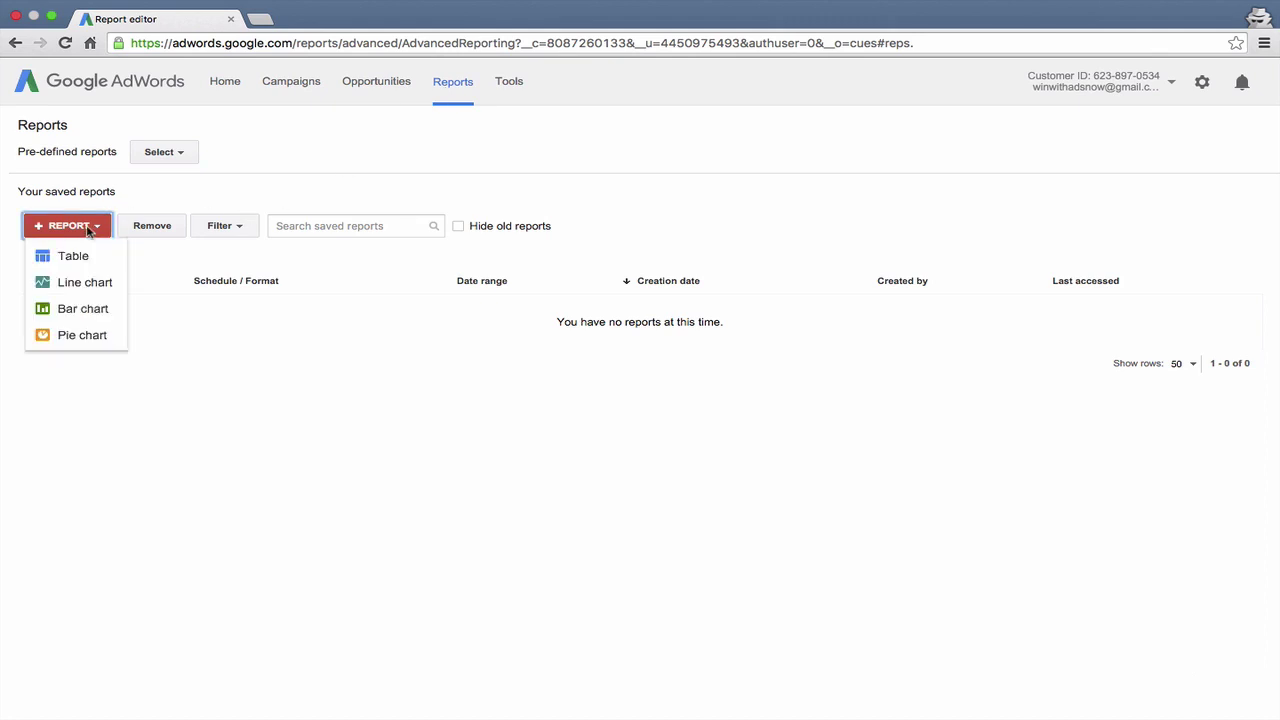
left_click(174, 154)
mouse_move(180, 179)
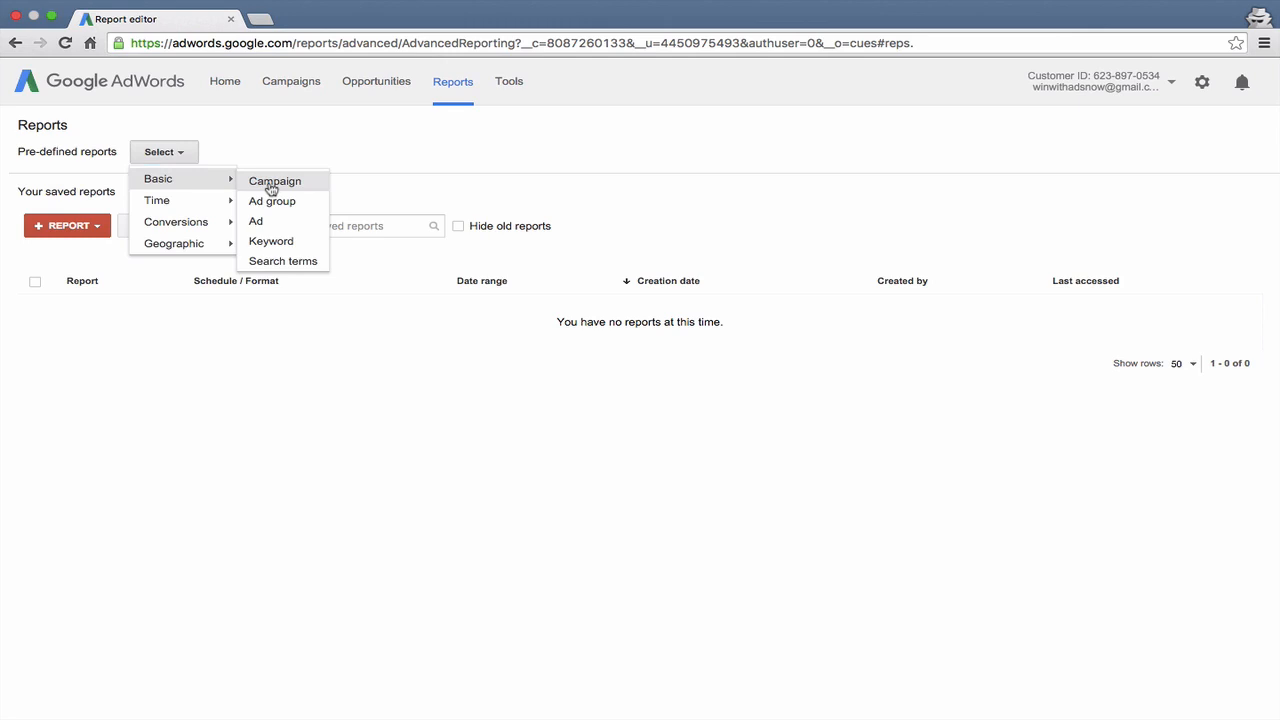
- Build a Campaign report with Ad group as a column and Phone cost as a value, kept as a table
left_click(271, 185)
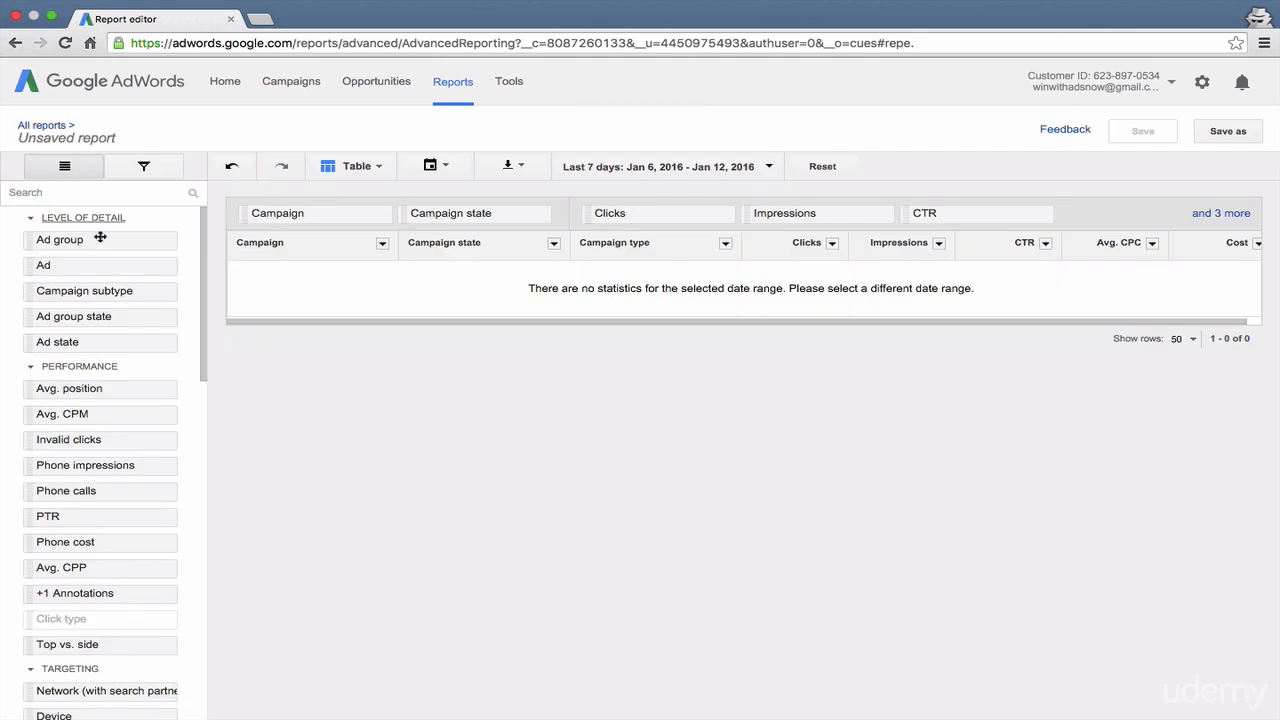
scroll(102, 341, "down", 1)
scroll(101, 339, "down", 1)
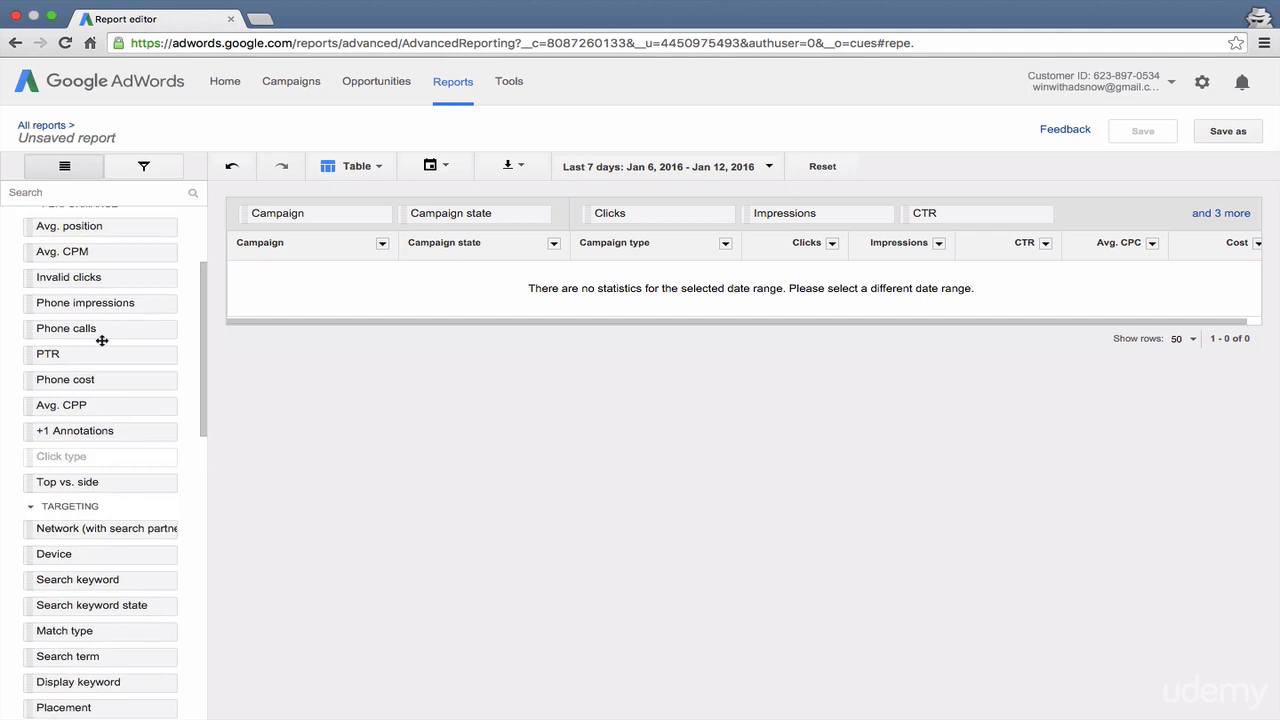
scroll(100, 340, "up", 2)
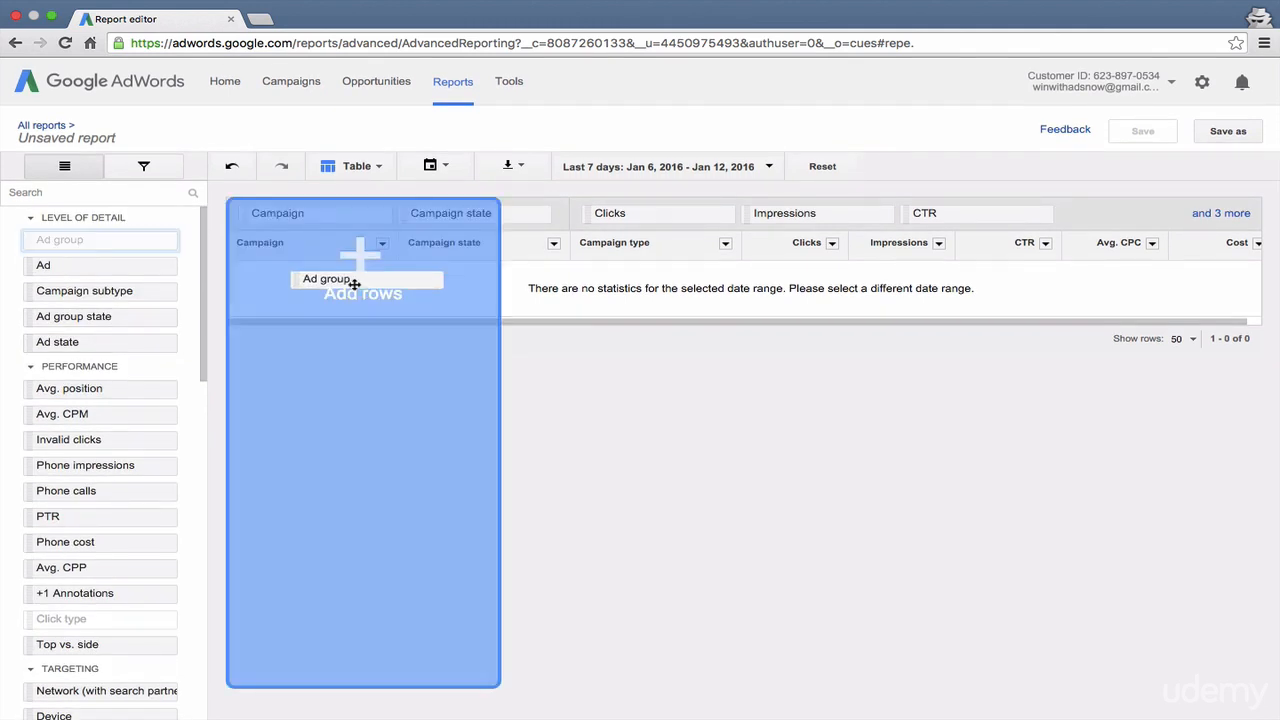
left_click_drag(87, 243, 350, 285)
scroll(150, 524, "down", 1)
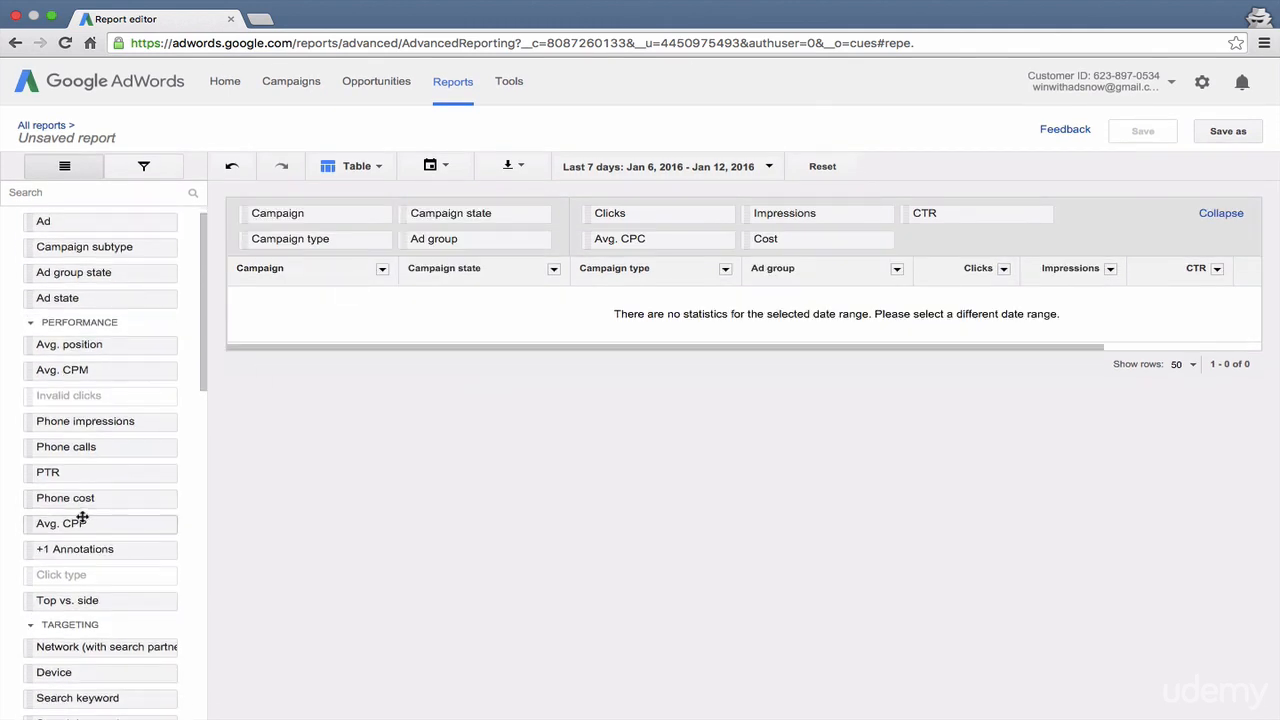
mouse_move(83, 497)
left_mouse_down()
mouse_move(543, 352)
mouse_move(625, 360)
left_mouse_up()
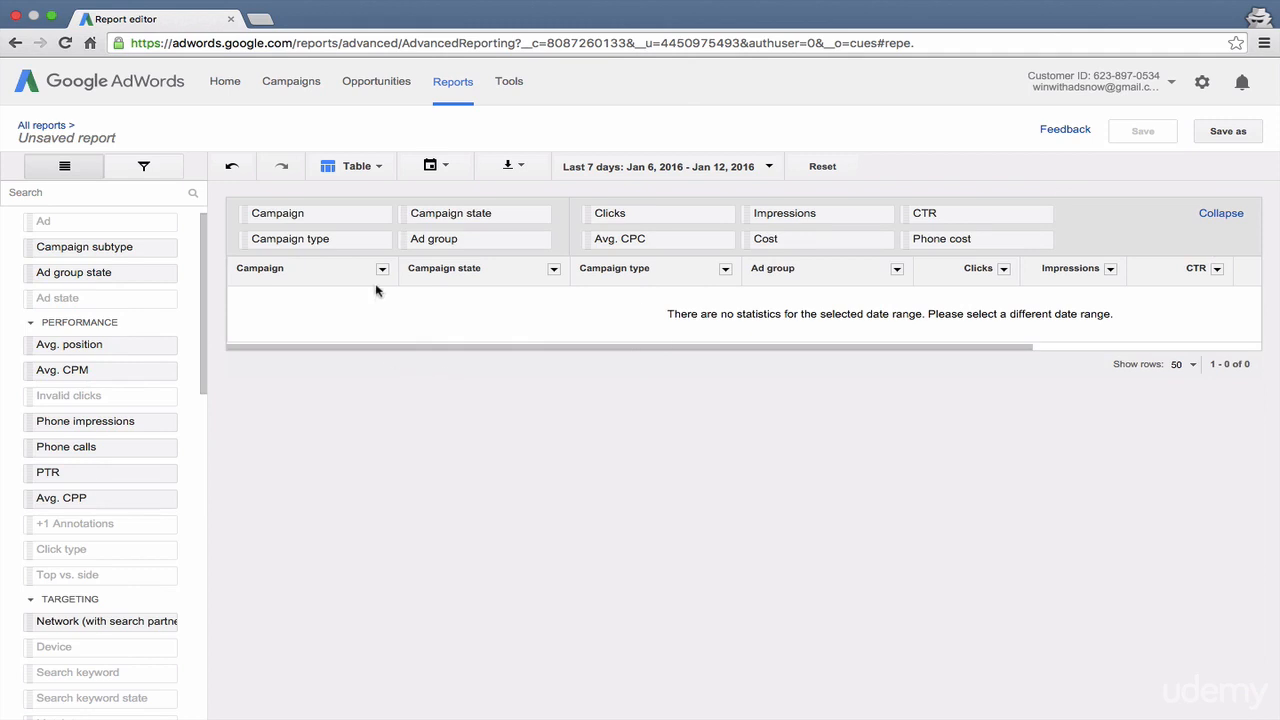
left_click(350, 166)
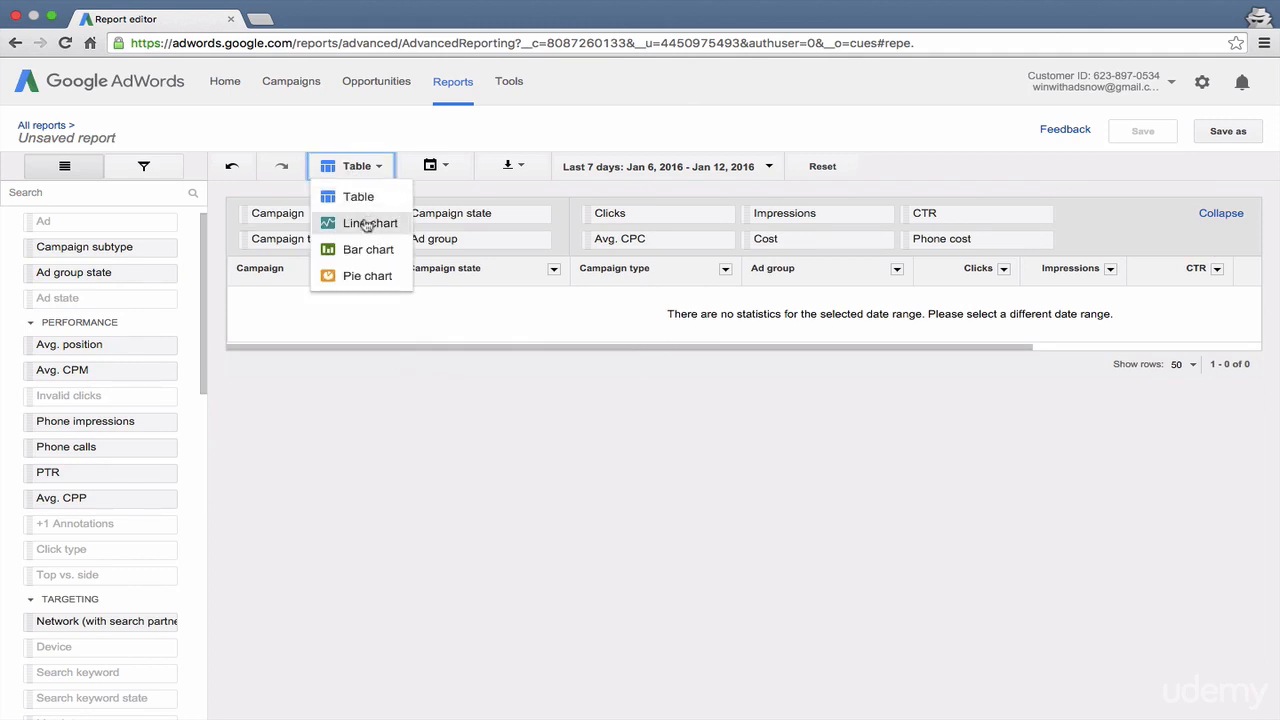
left_click(364, 200)
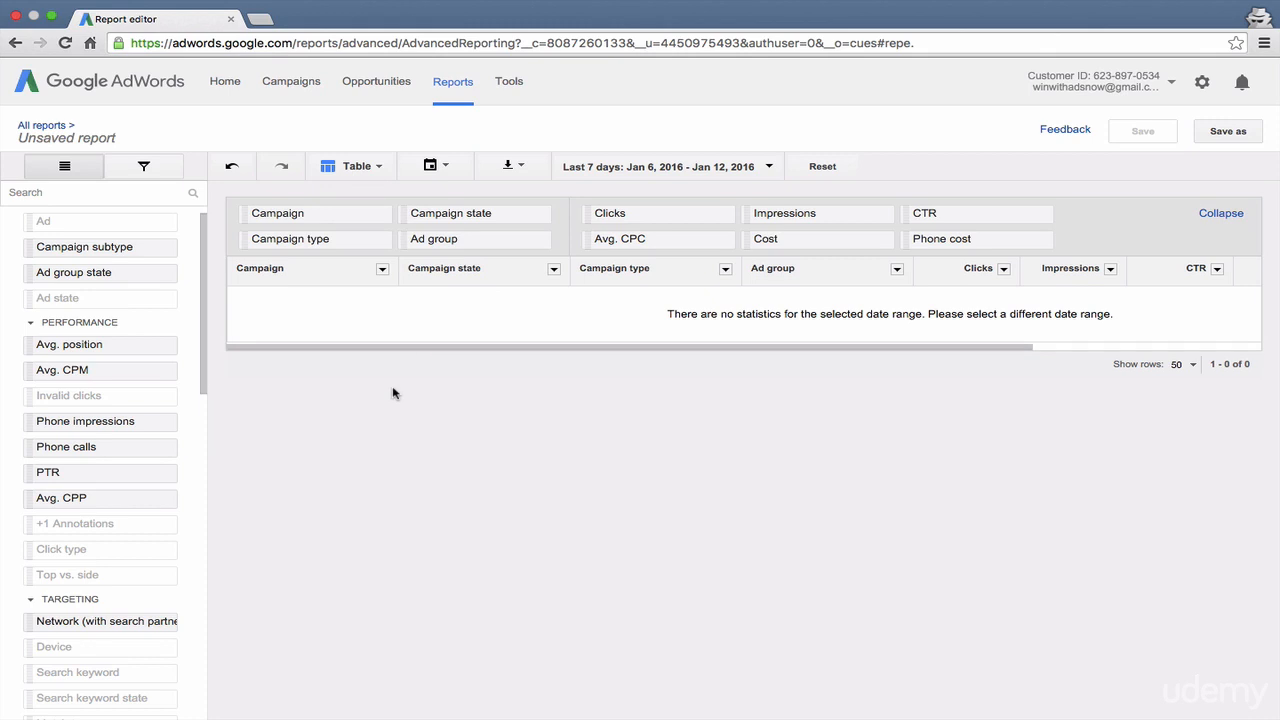
- Show the Change History for all campaigns from the Tools list
left_click(517, 100)
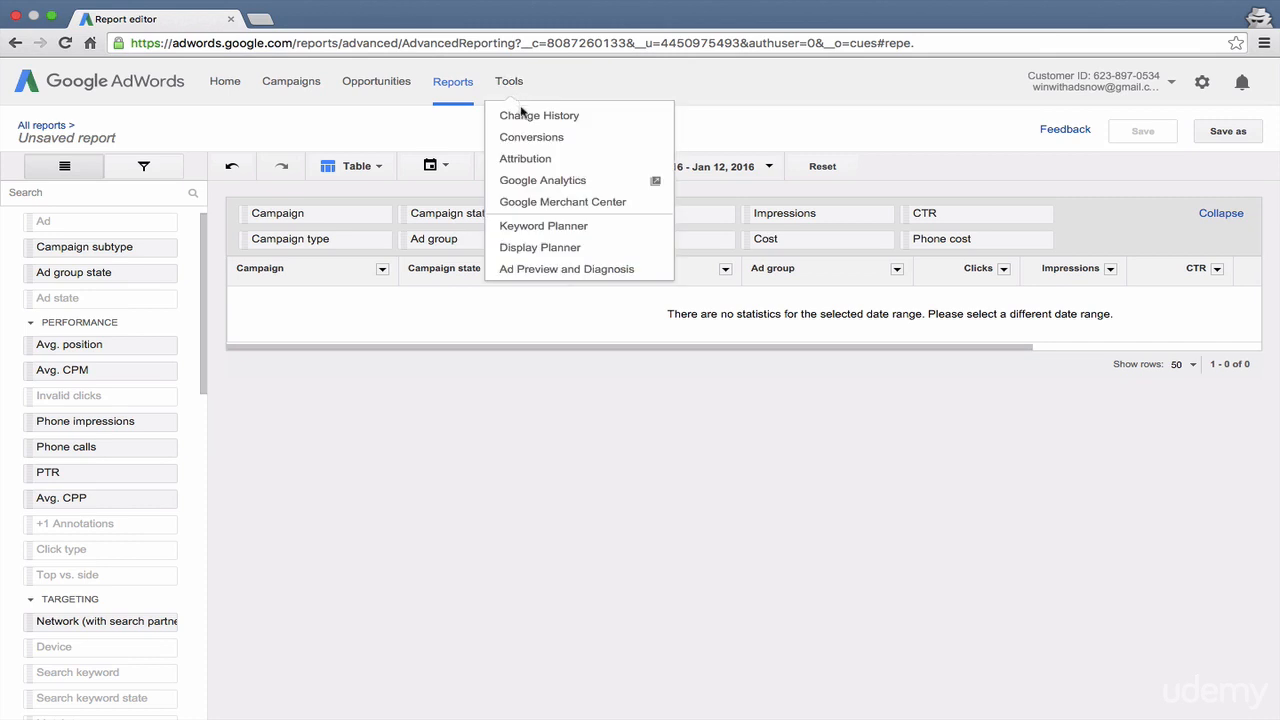
left_click(524, 122)
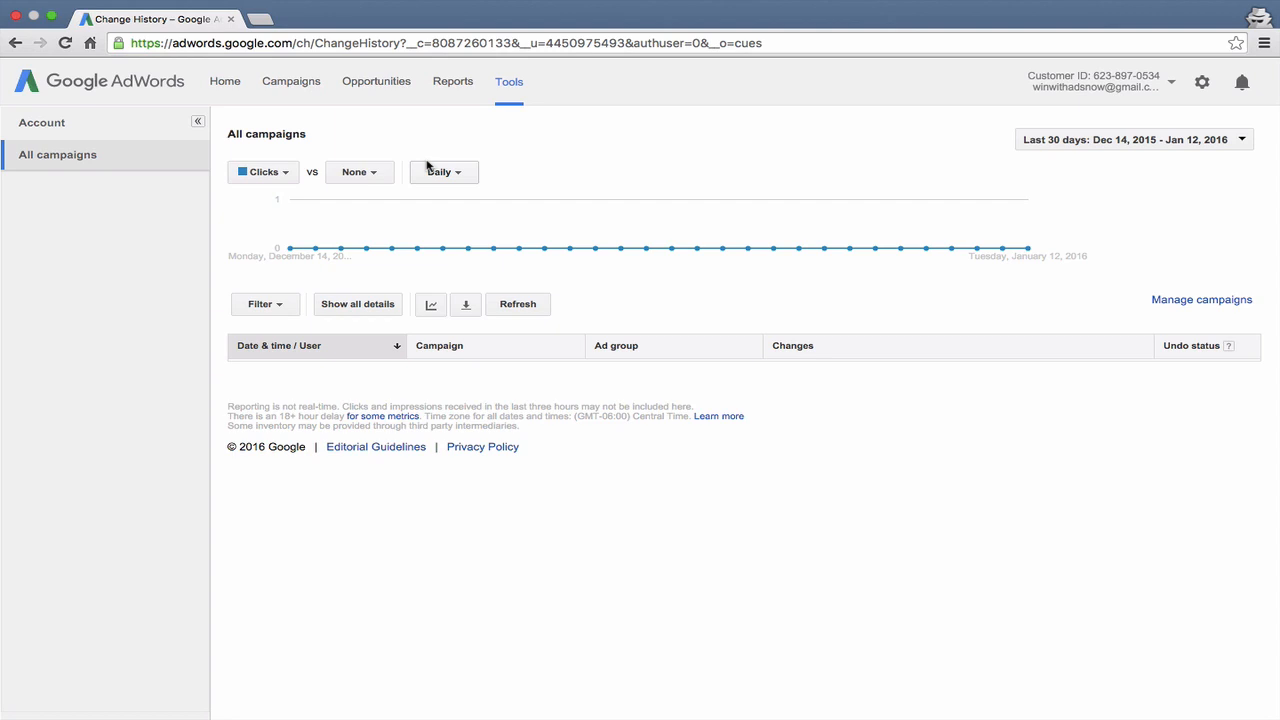
- Go to Conversions via Tools and begin setting up a new conversion action
left_click(508, 88)
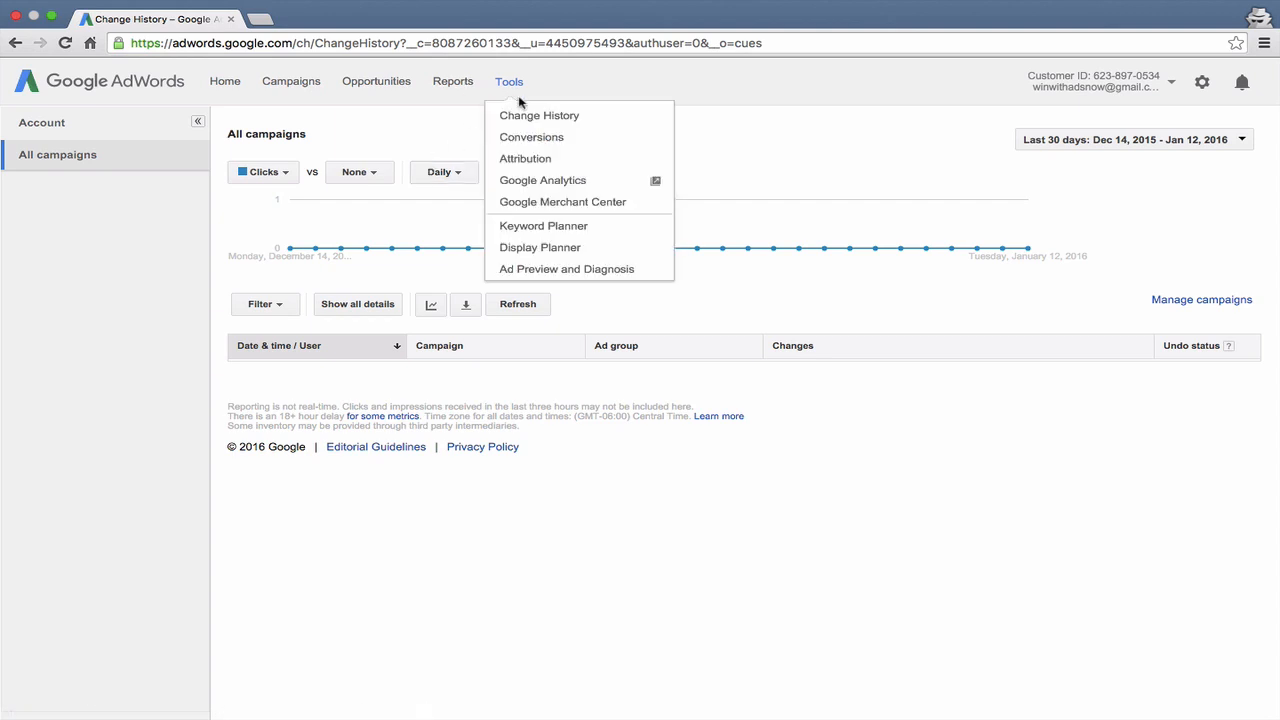
left_click(556, 140)
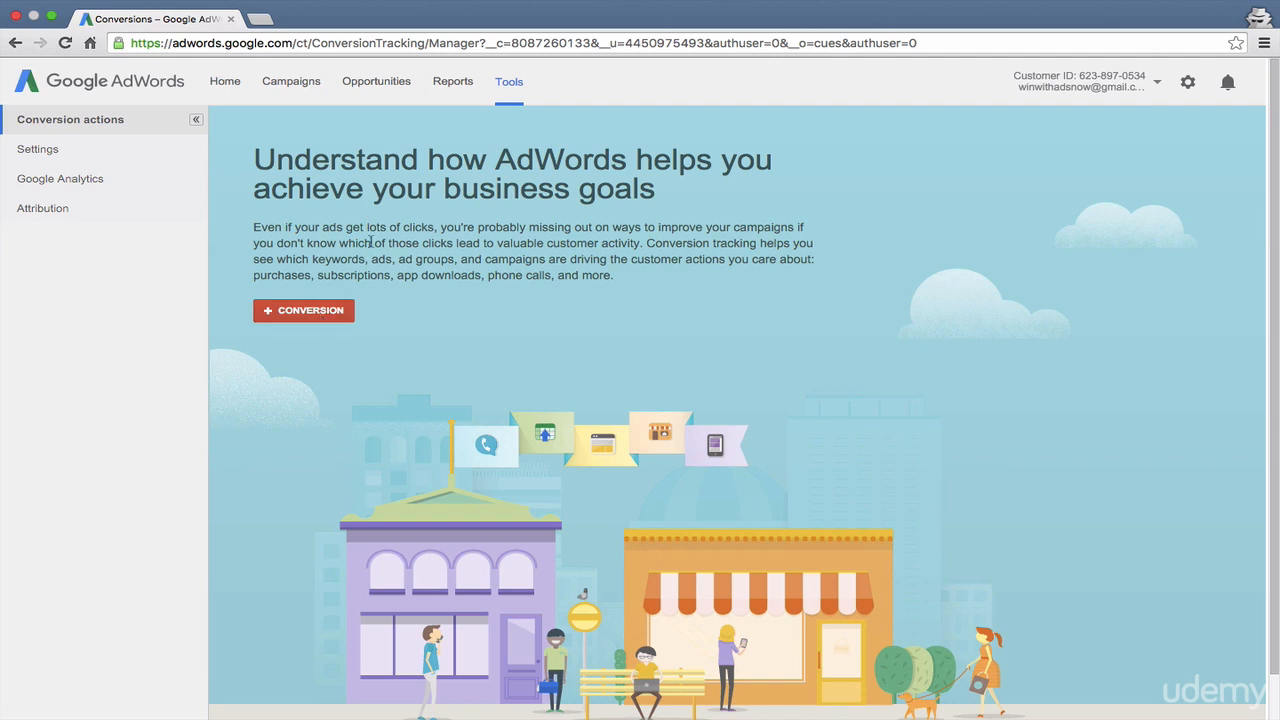
left_click(338, 312)
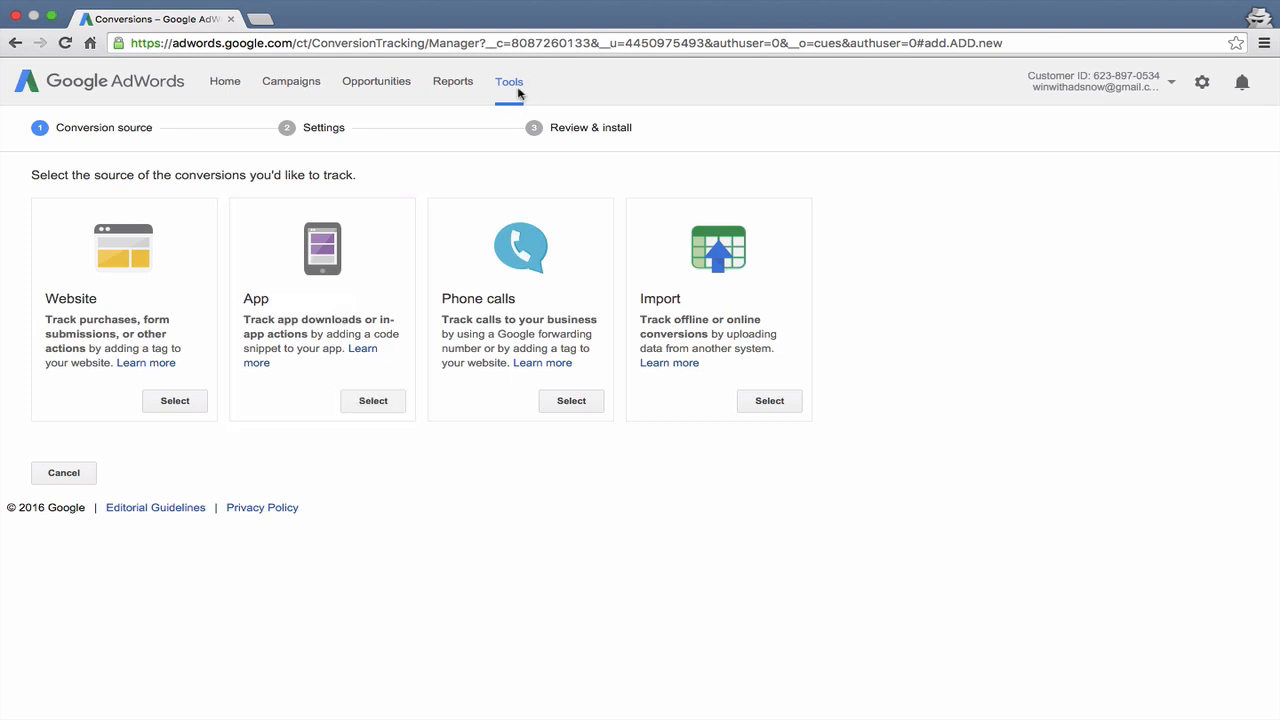
- View the Attribution overview from Tools, then bring the Tools list back up
left_click(516, 88)
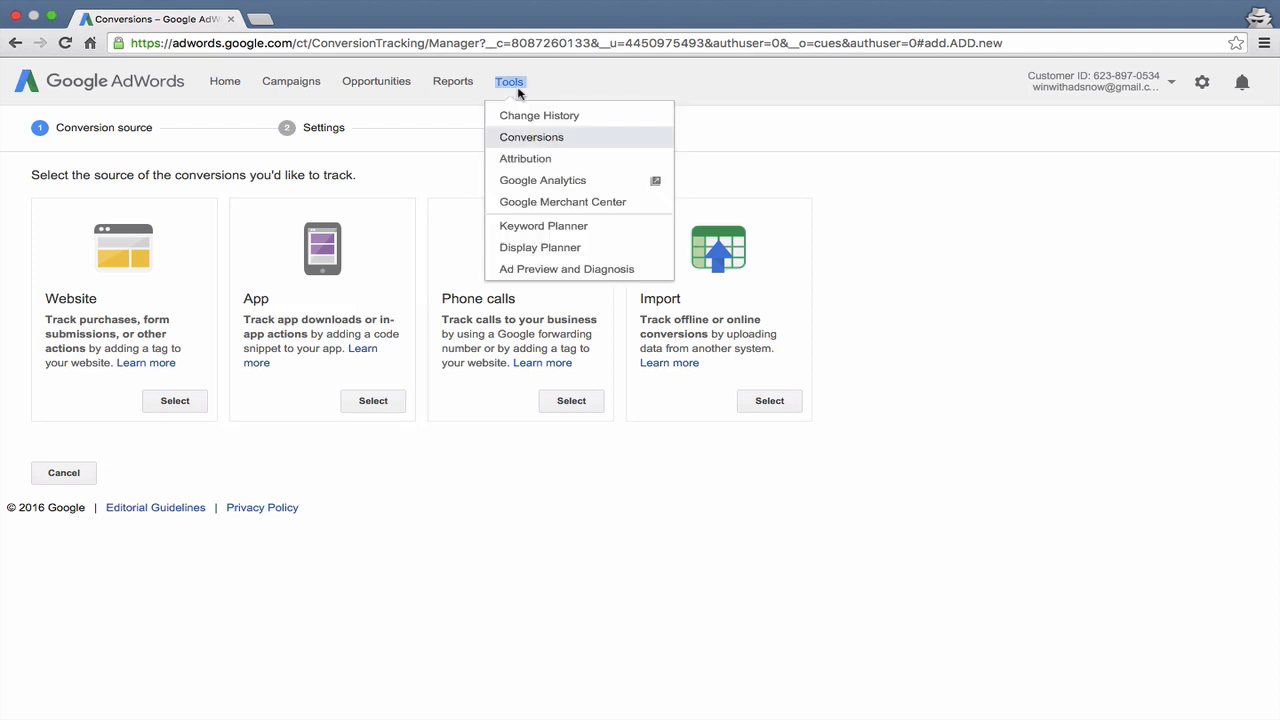
left_click(537, 163)
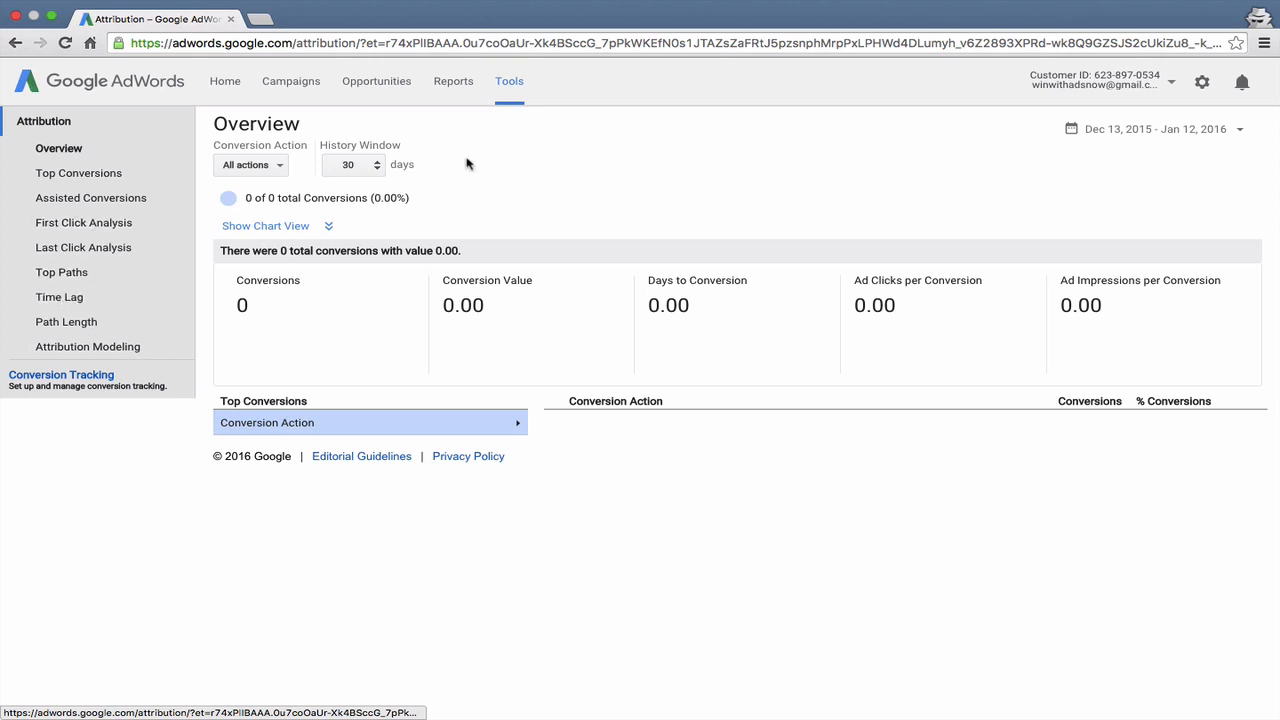
left_click(516, 84)
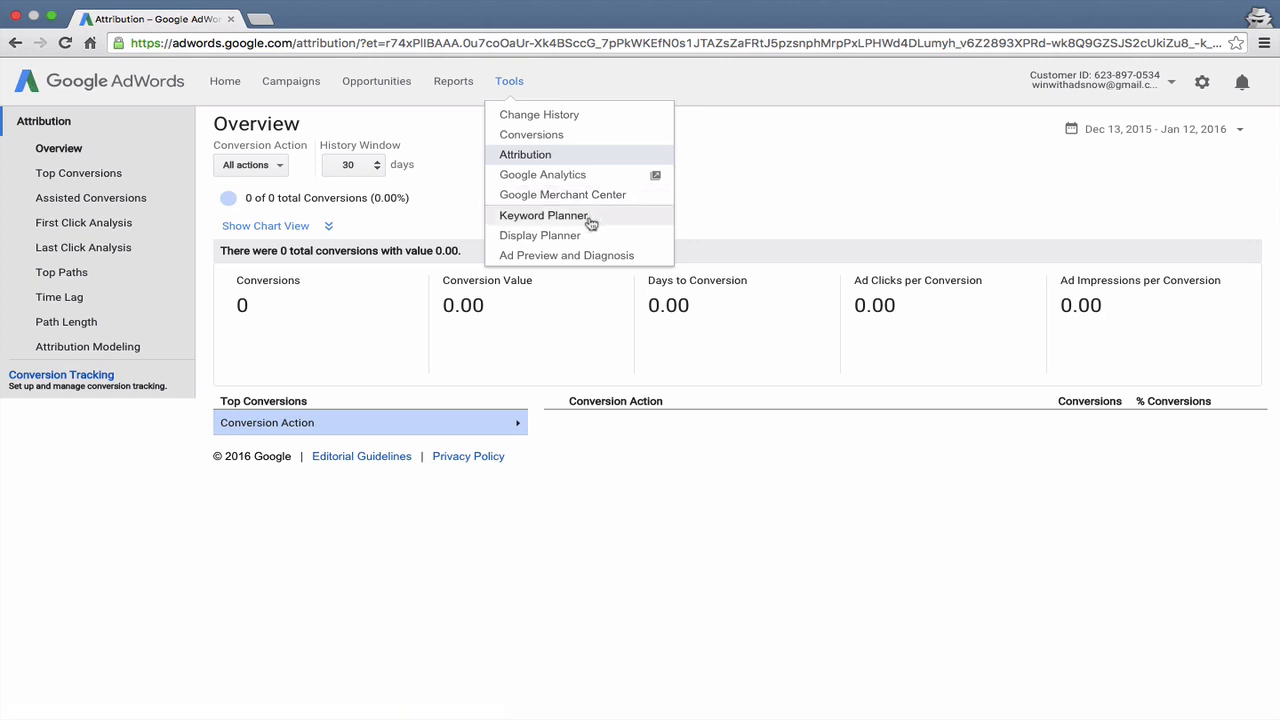
- Visit the Keyword Planner and Display Planner start pages in turn from Tools
left_click(591, 223)
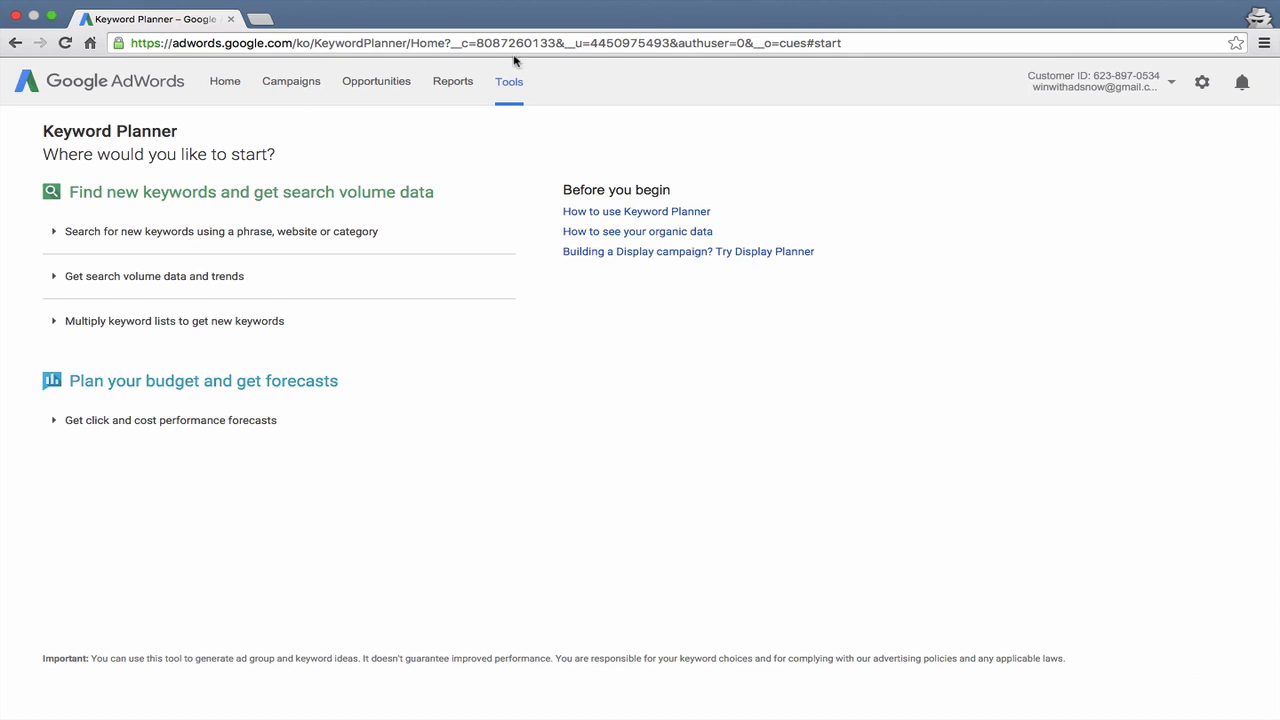
left_click(517, 86)
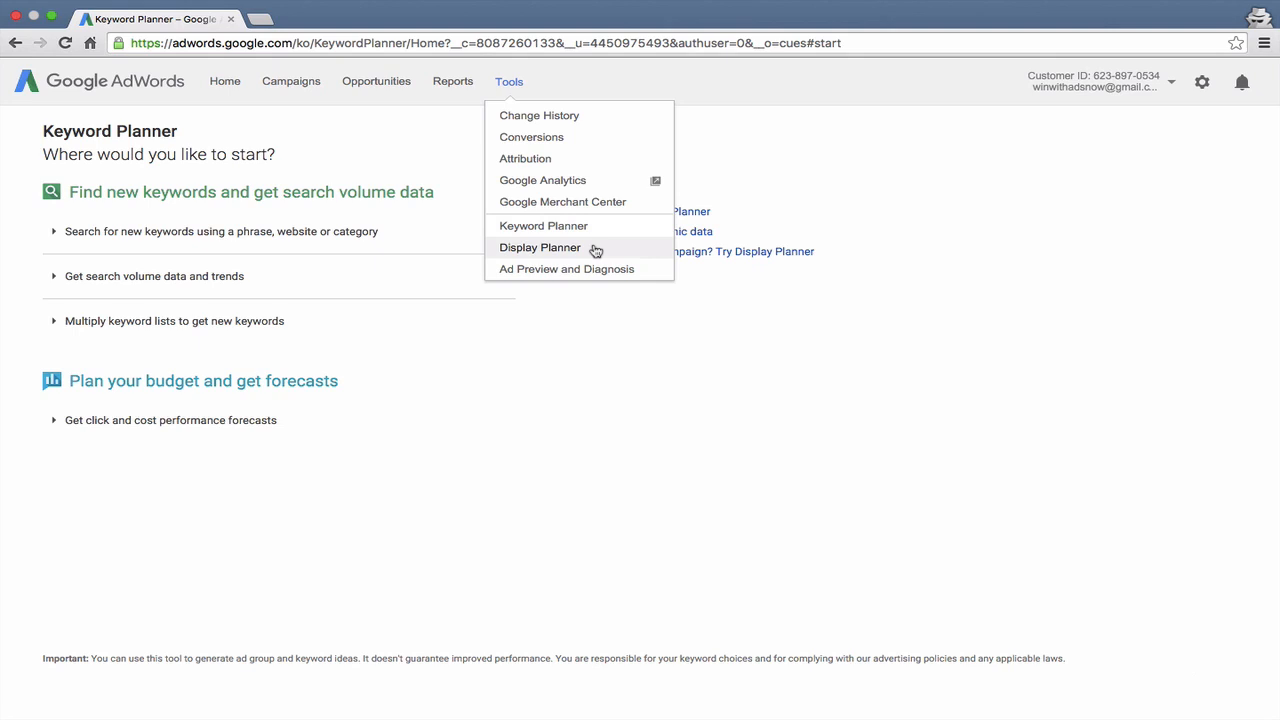
left_click(596, 250)
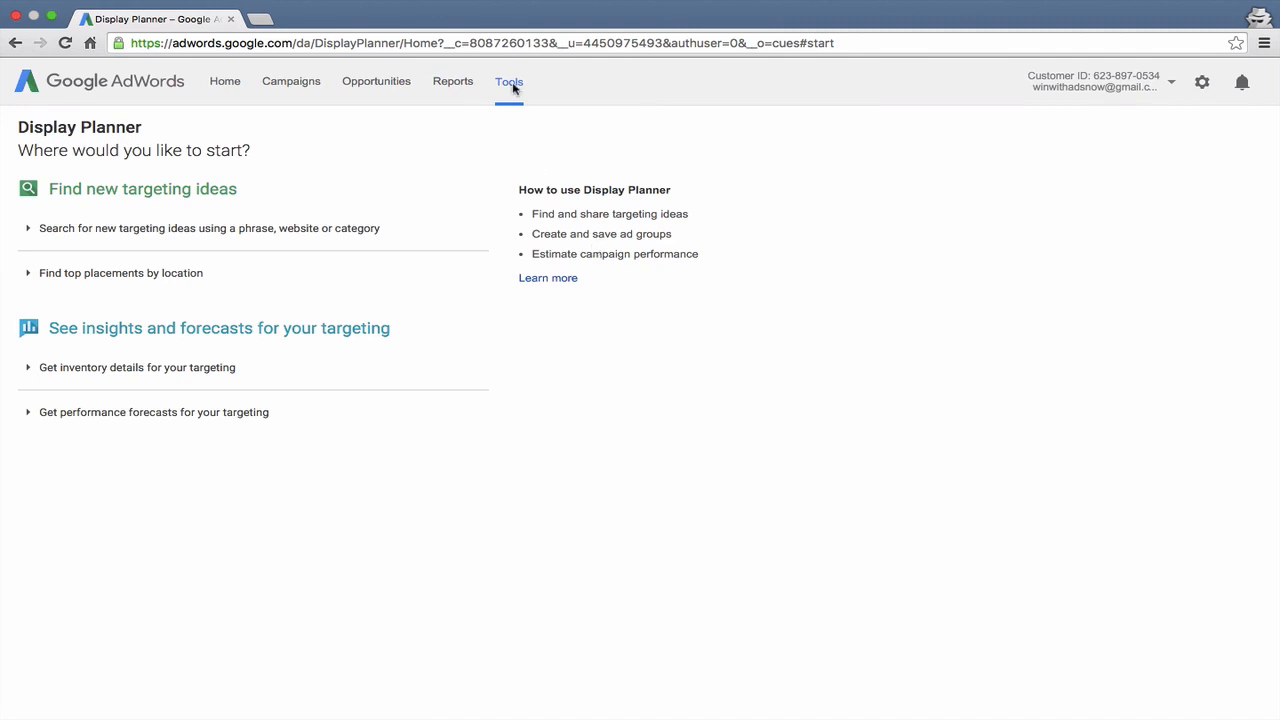
left_click(511, 85)
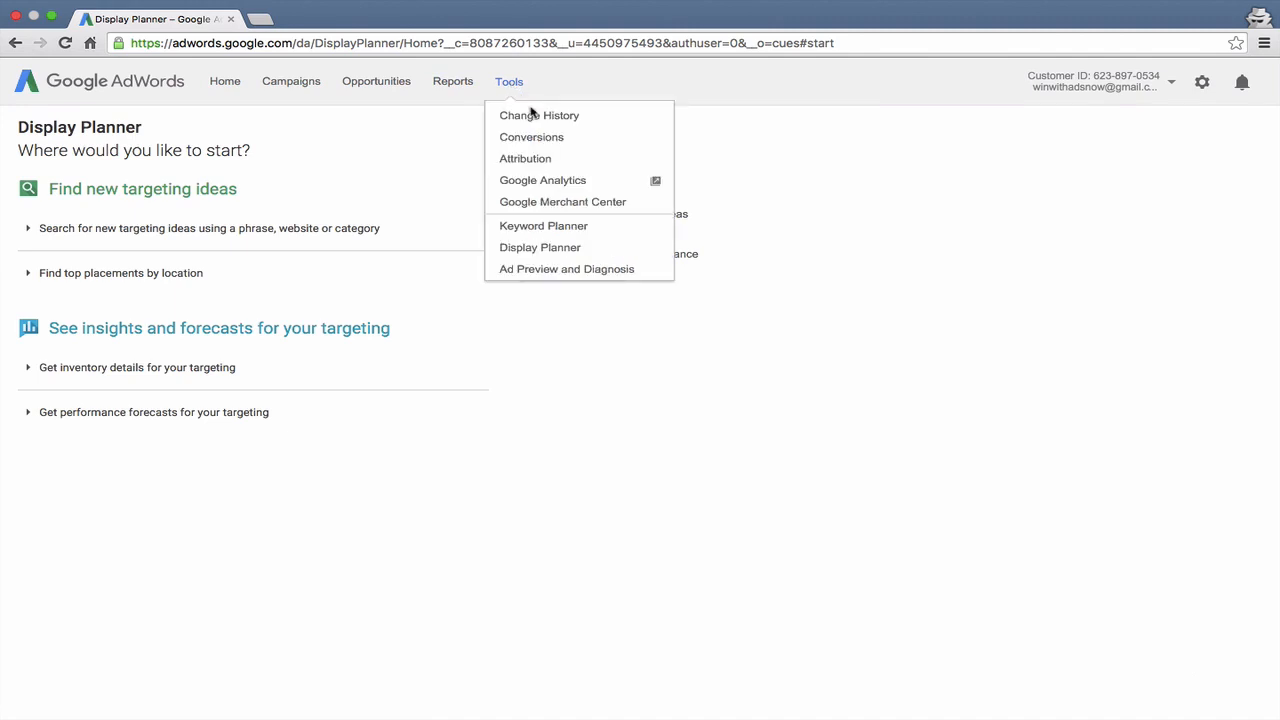
- Go to Ad Preview and Diagnosis, focus its search field, and briefly show the Tools list
left_click(556, 270)
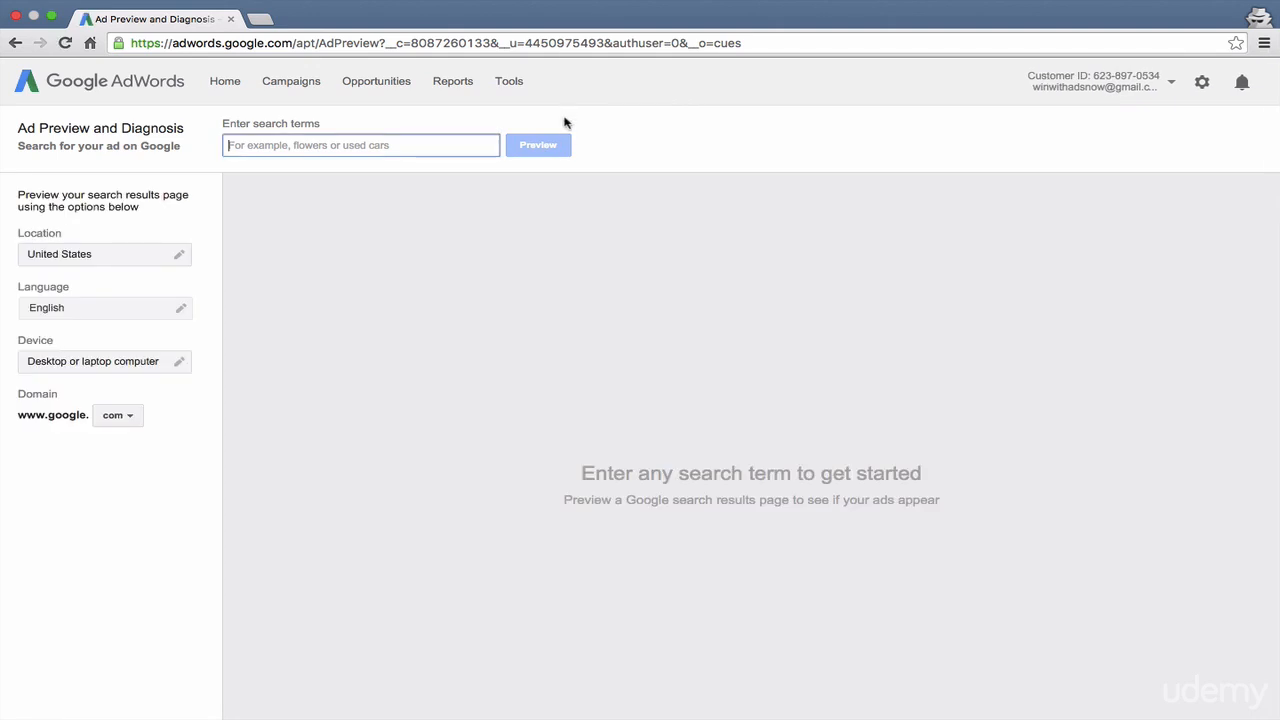
left_click(470, 148)
left_click(507, 81)
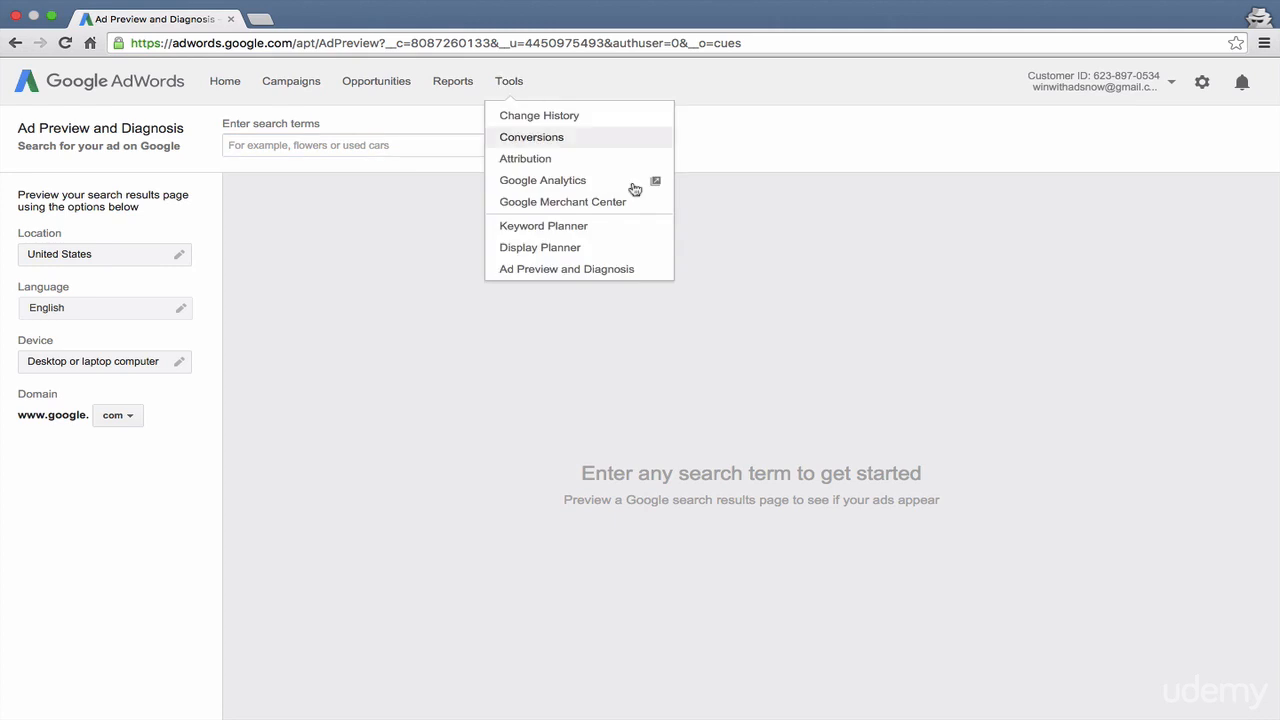
left_click(950, 116)
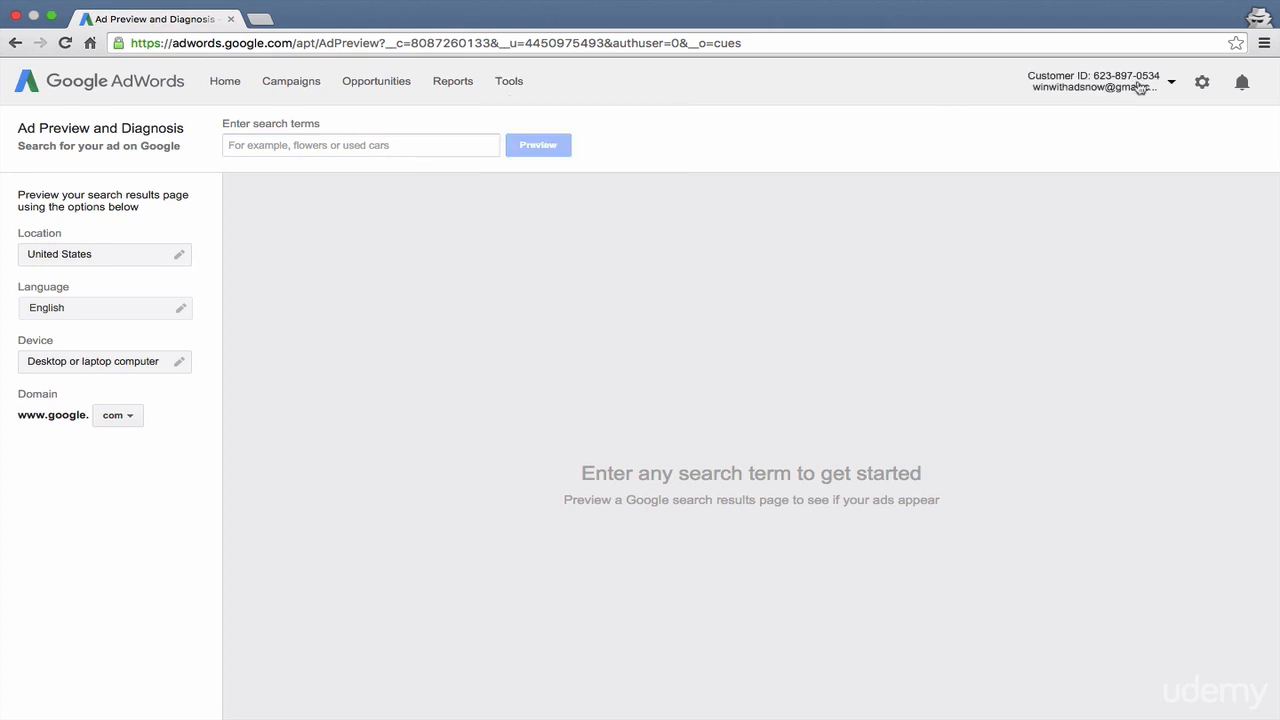
- Visit the Billing setup page from the gear menu, then reopen the gear menu
left_click(1205, 87)
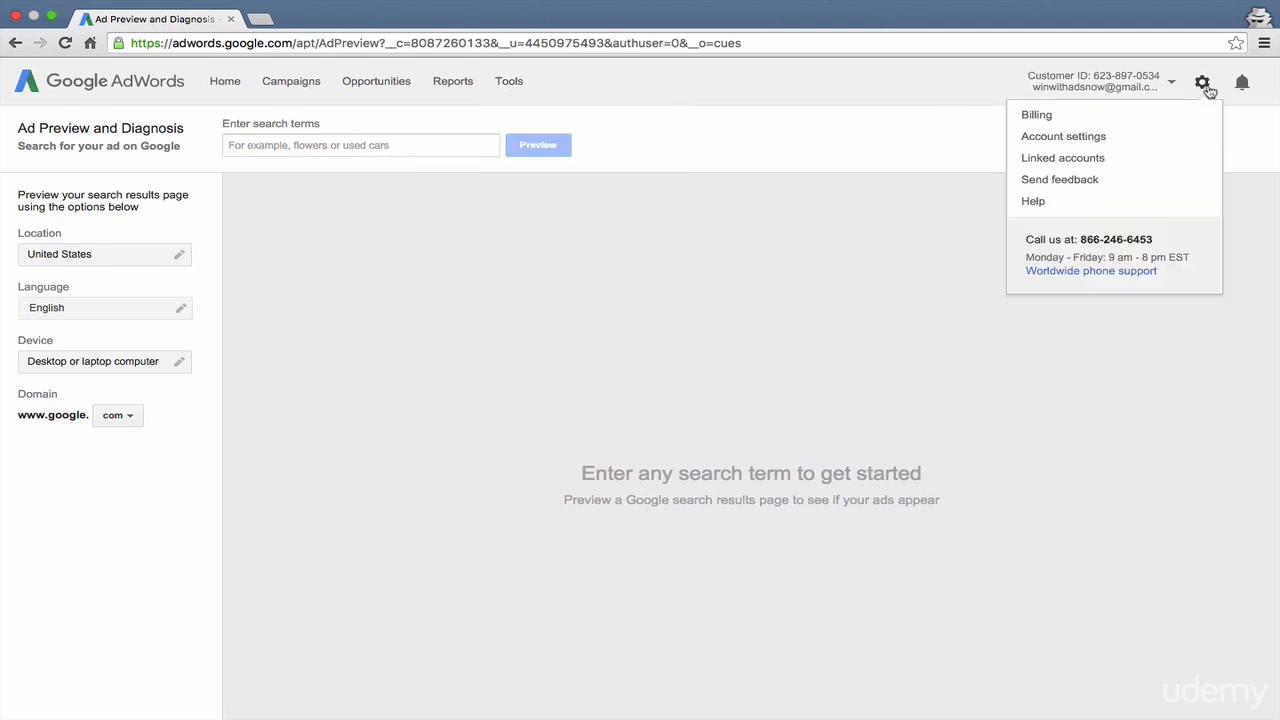
left_click(1095, 120)
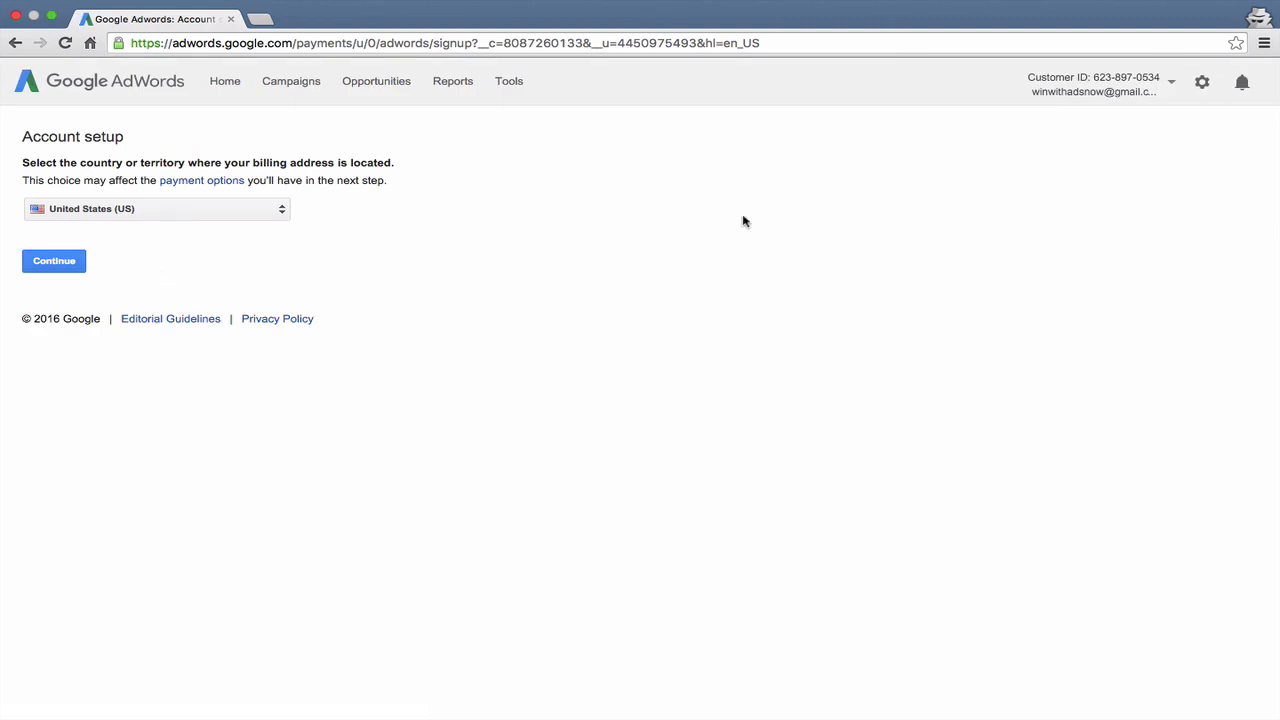
left_click(1202, 81)
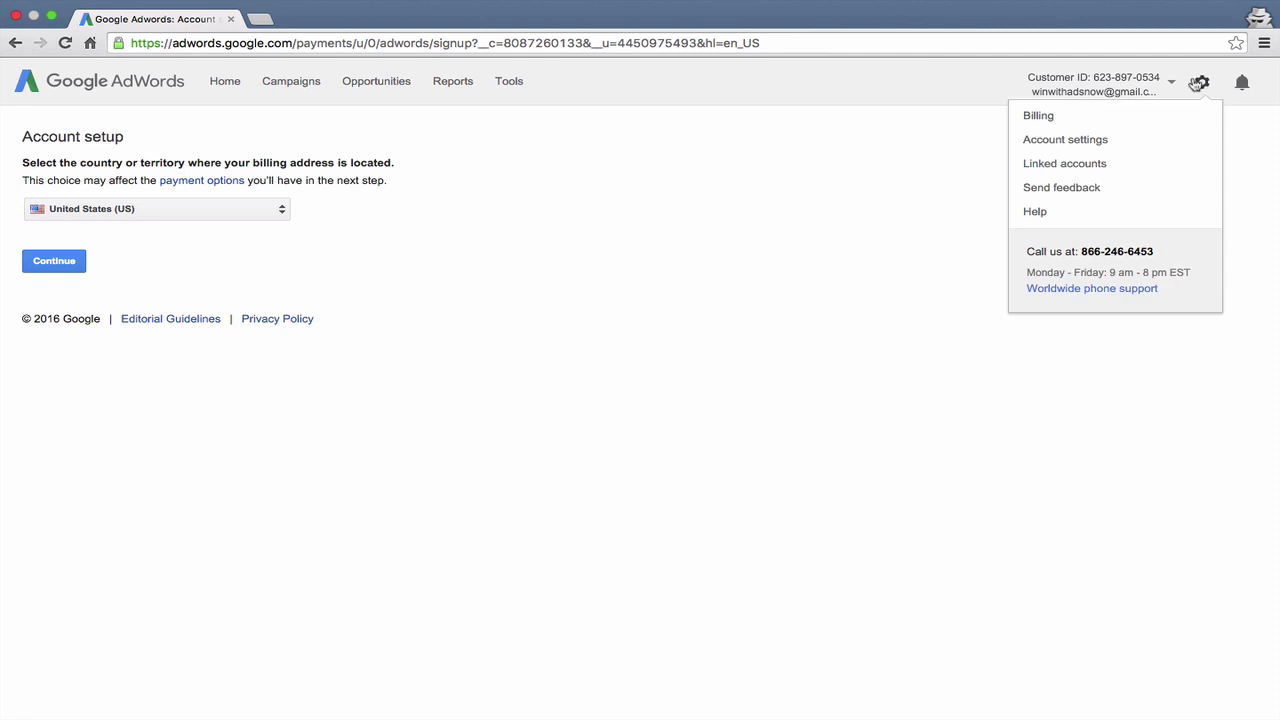
- Review Account settings Preferences, highlighting time zone (GMT-06:00) Central Time and auto-tagging No, thanks
left_click(1094, 147)
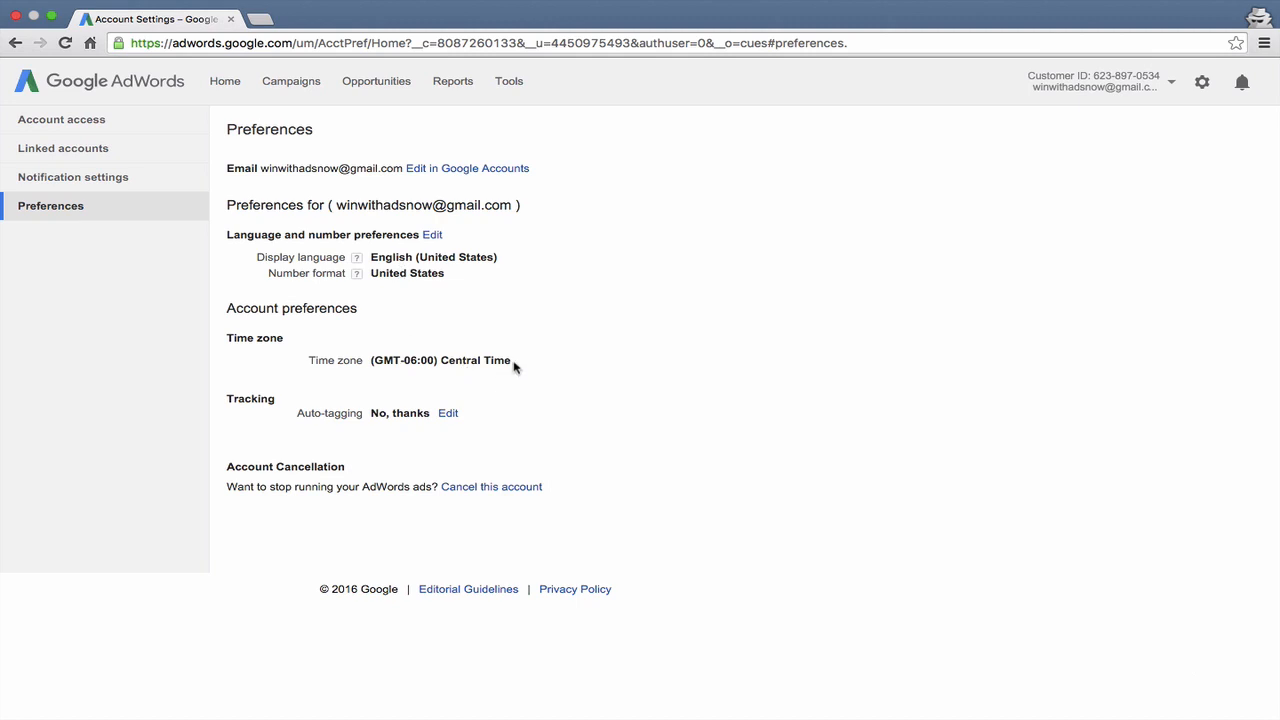
left_click_drag(512, 362, 297, 365)
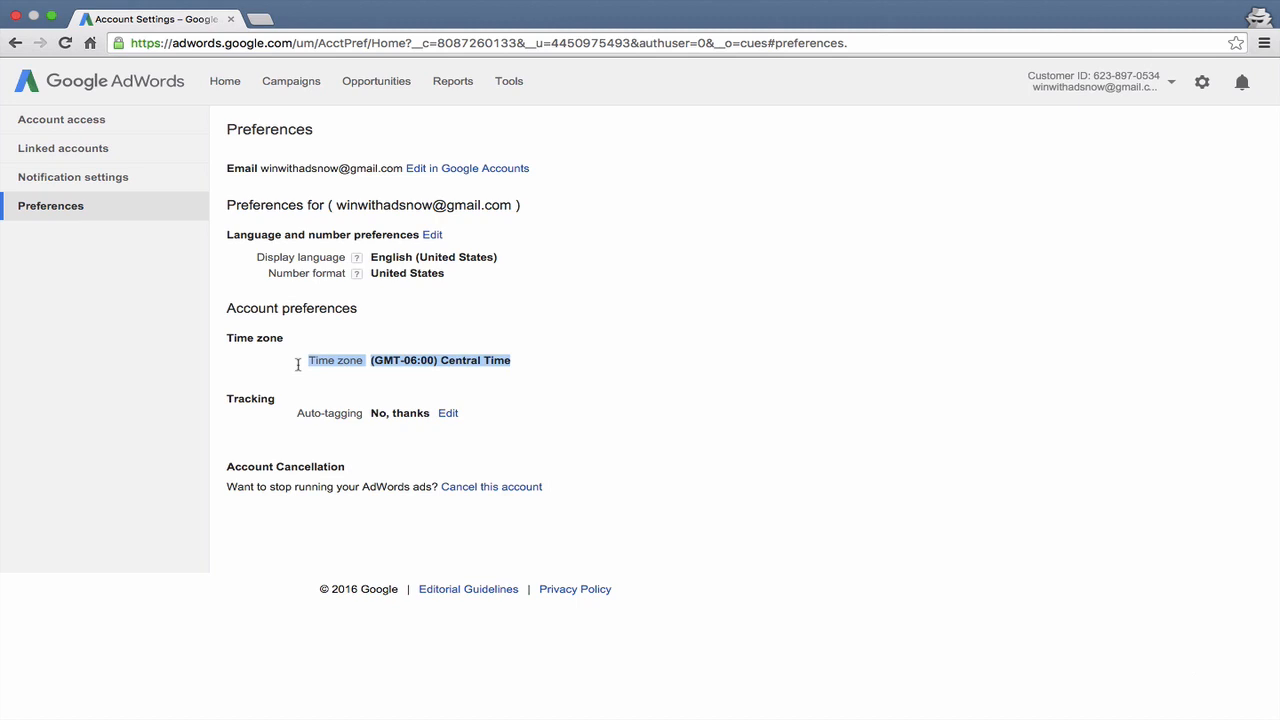
left_click(457, 378)
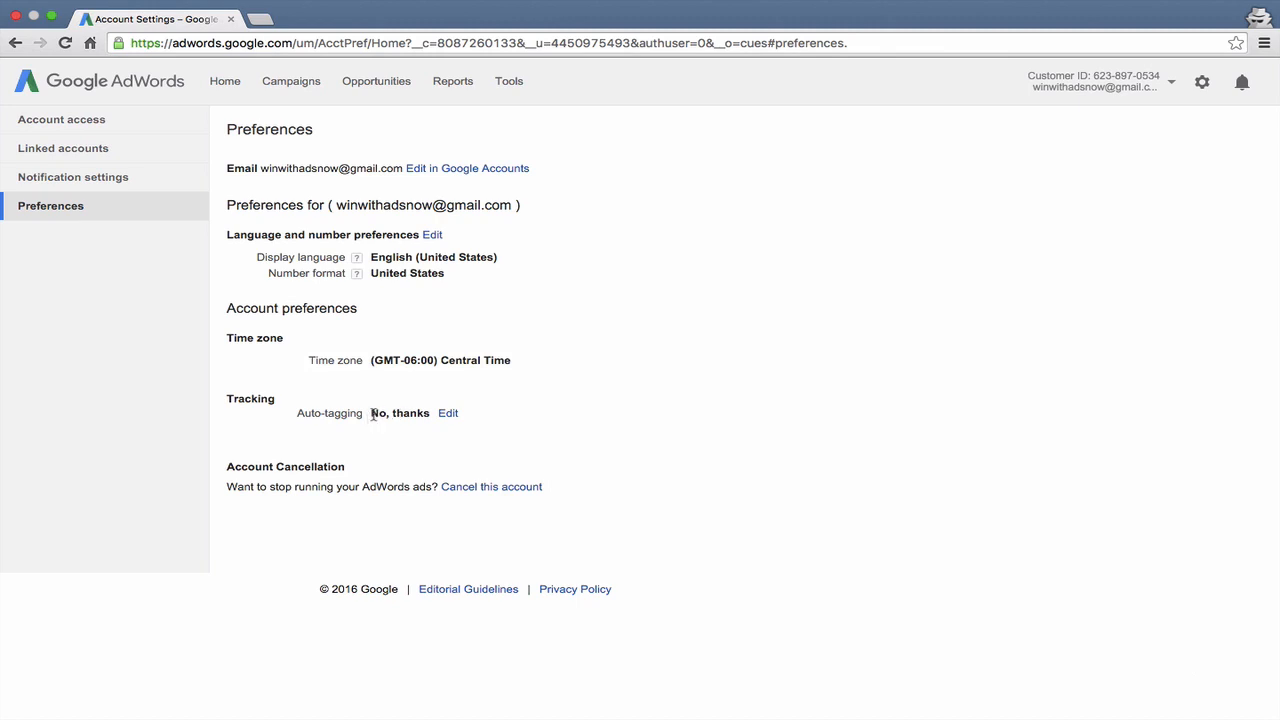
left_click_drag(371, 416, 419, 414)
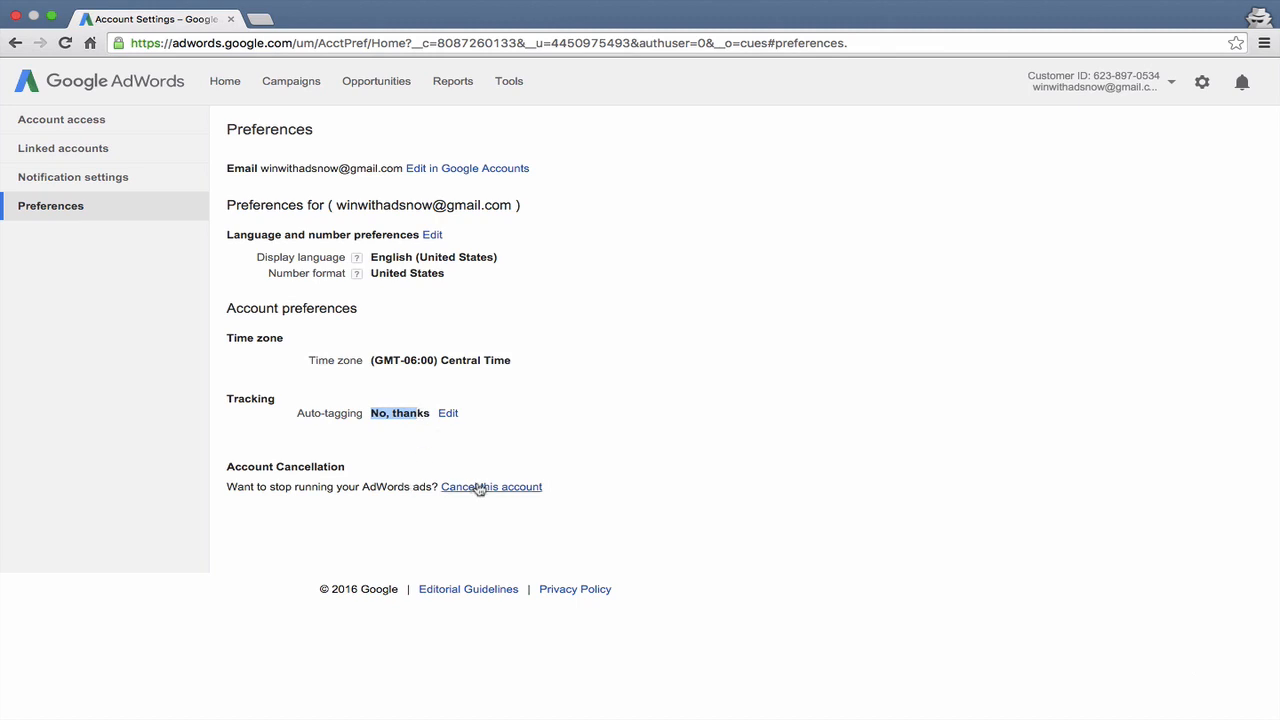
- Review Notification settings, checking Billing alerts (All) and Newsletters (Yes) dropdowns without changing them
left_click(121, 180)
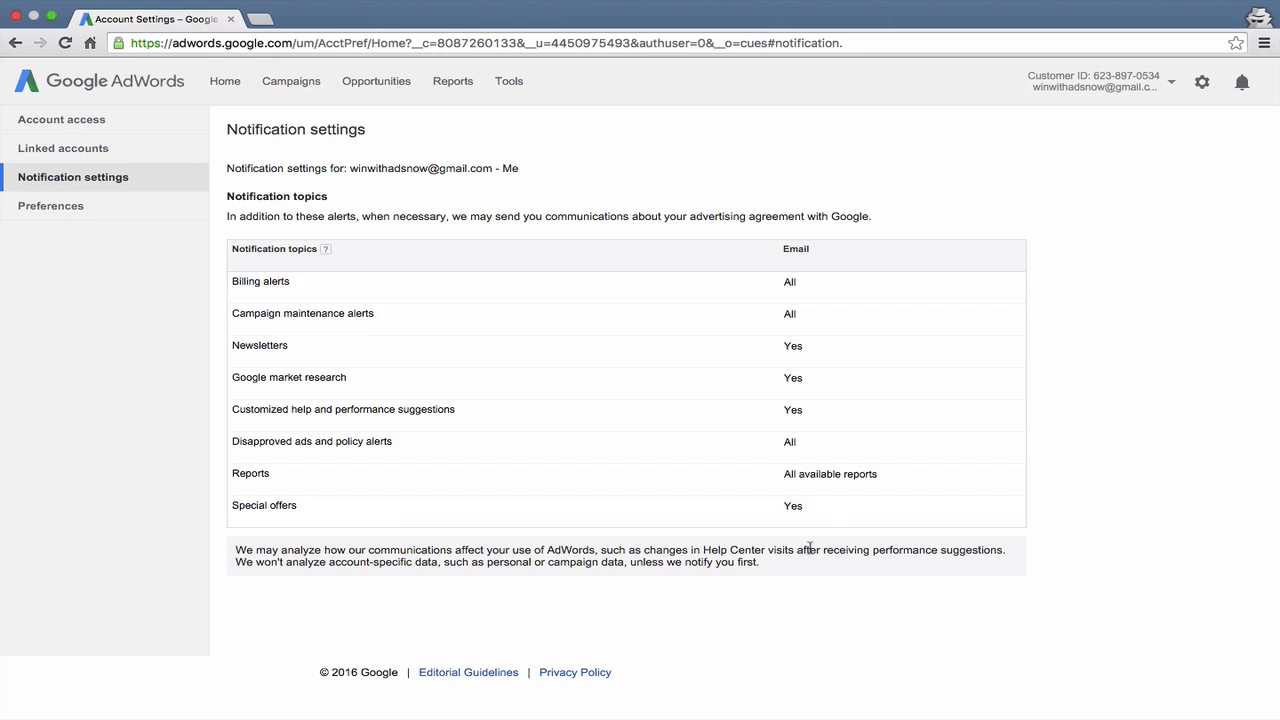
left_click(819, 289)
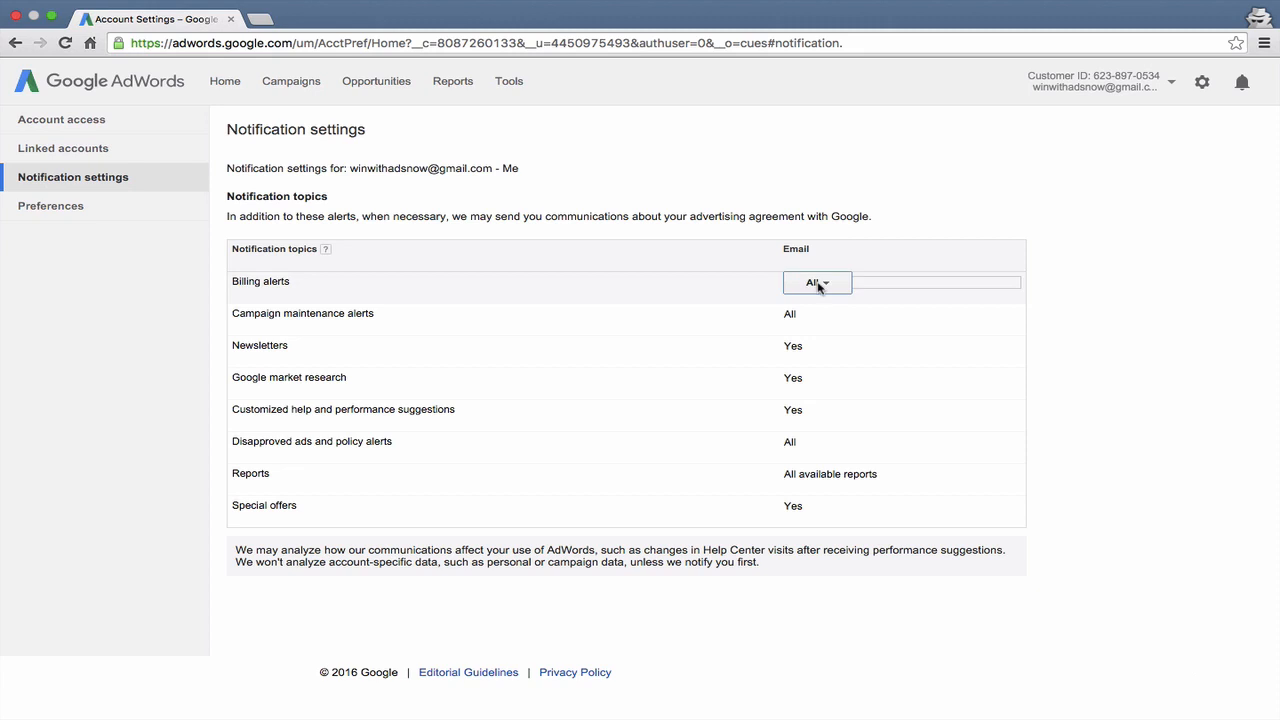
left_click(826, 367)
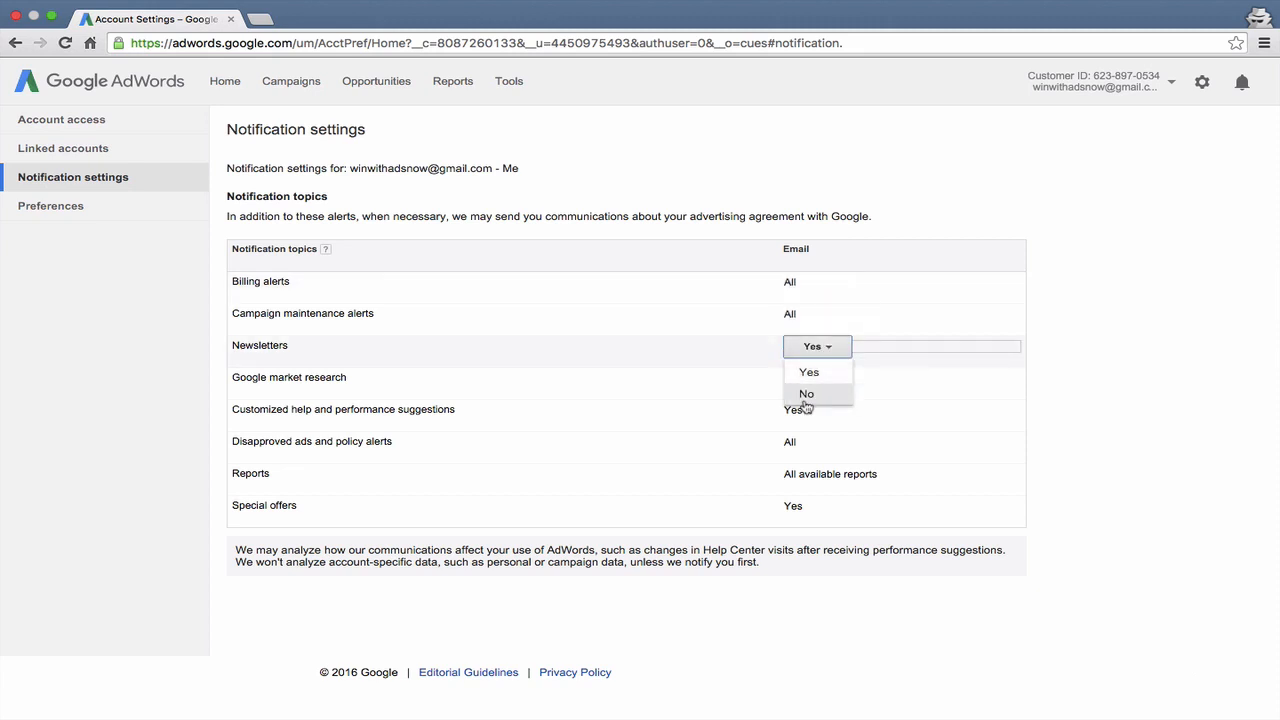
left_click(810, 372)
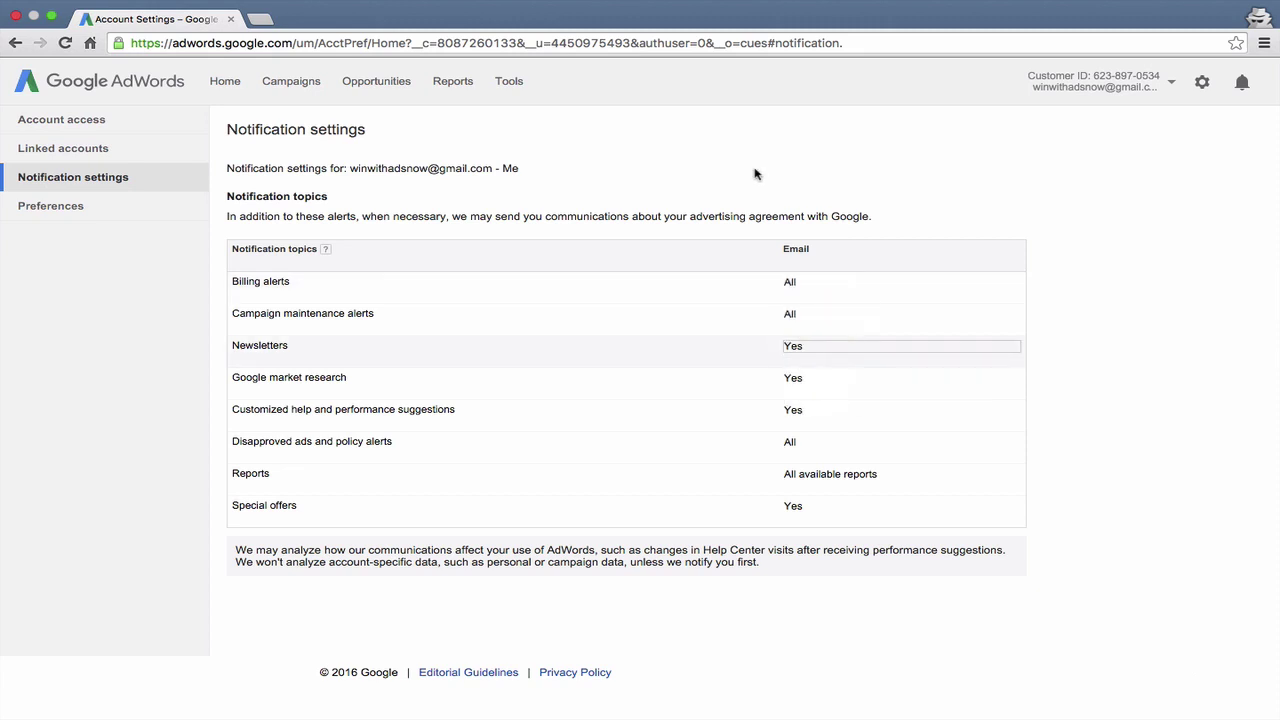
- Show the Linked accounts page listing Analytics, Search Console, Google Play, YouTube and Merchant Center
left_click(84, 149)
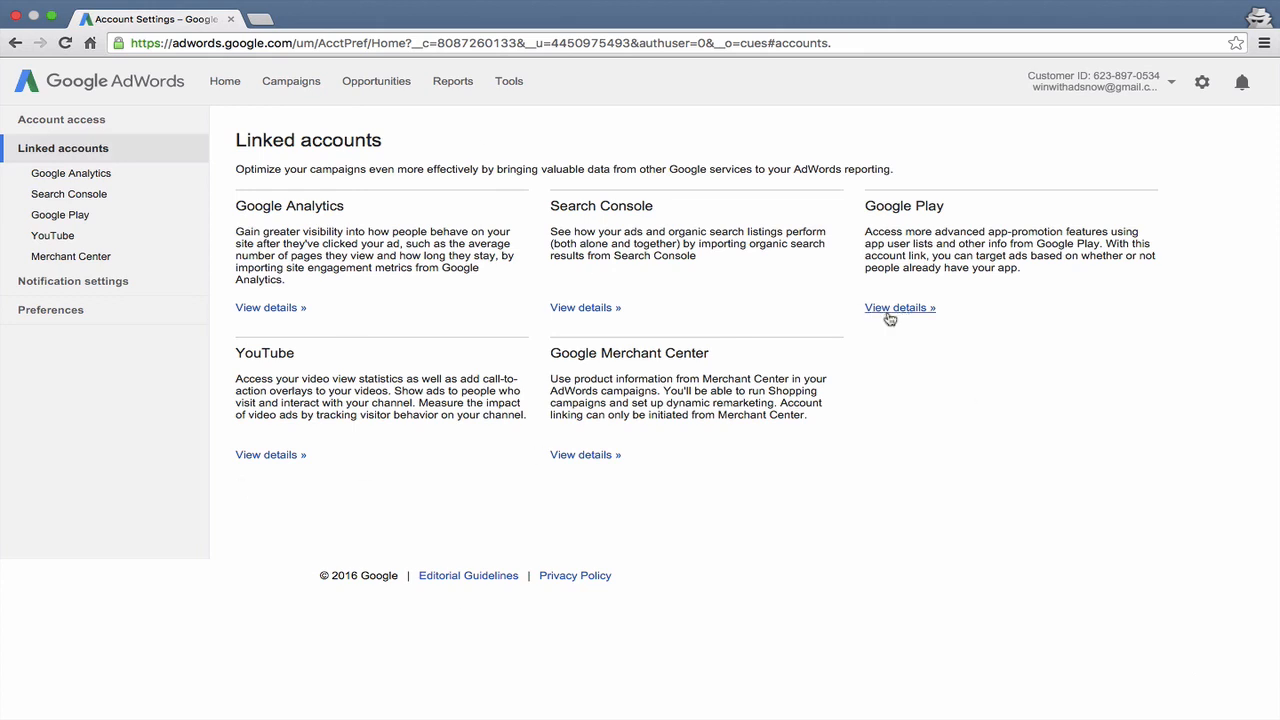
- Show the Account access page with its single administrative user, last logged in Jan 2, 2016
left_click(139, 122)
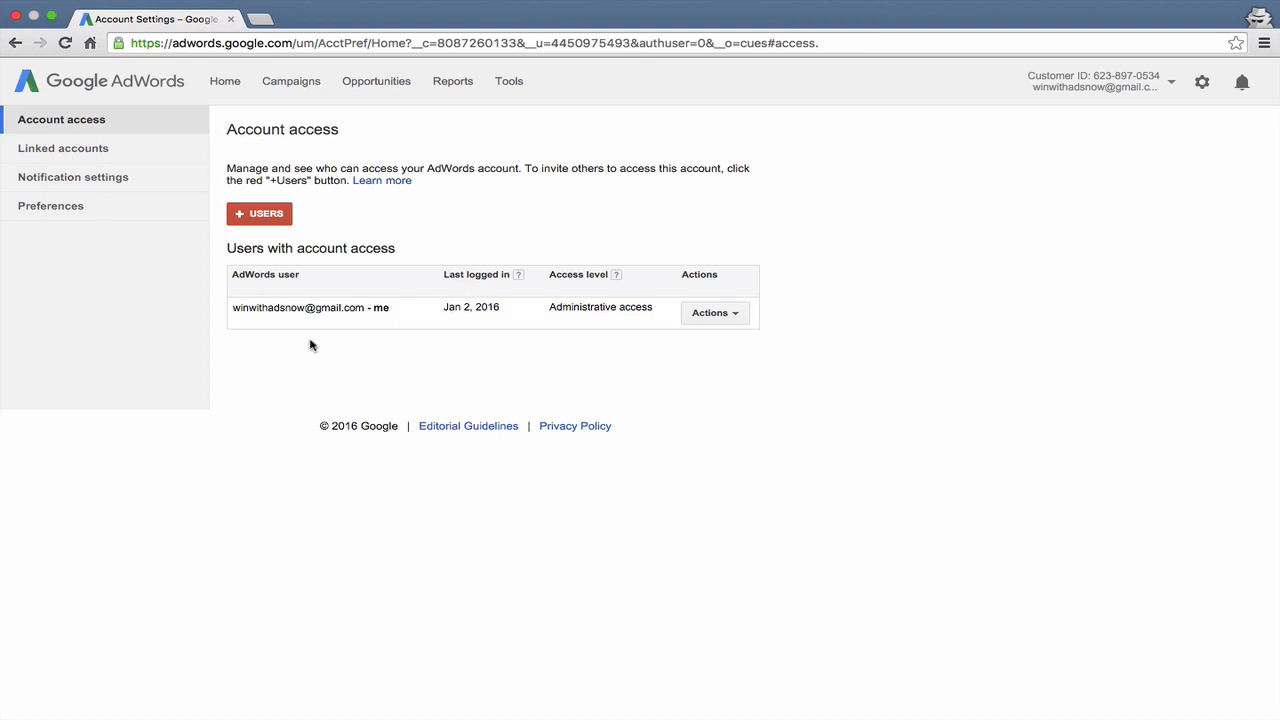
triple_click(511, 384)
left_click(464, 372)
left_click(1202, 84)
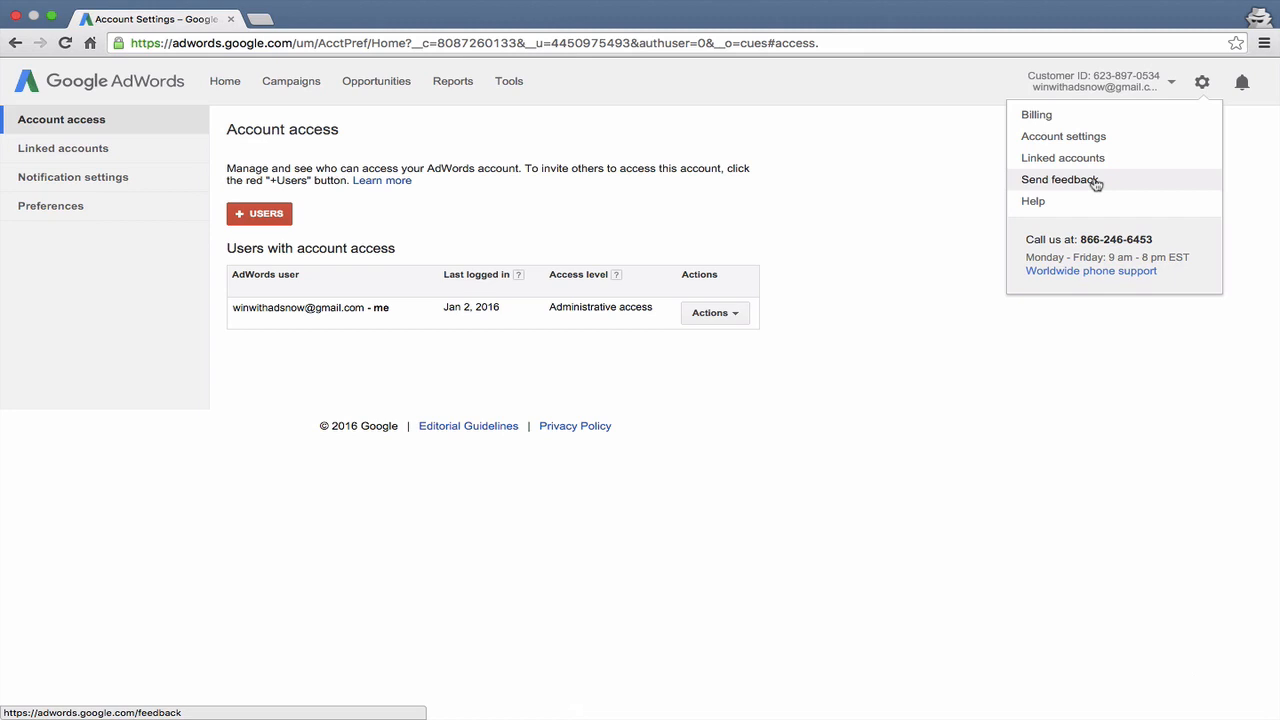
left_click(1090, 208)
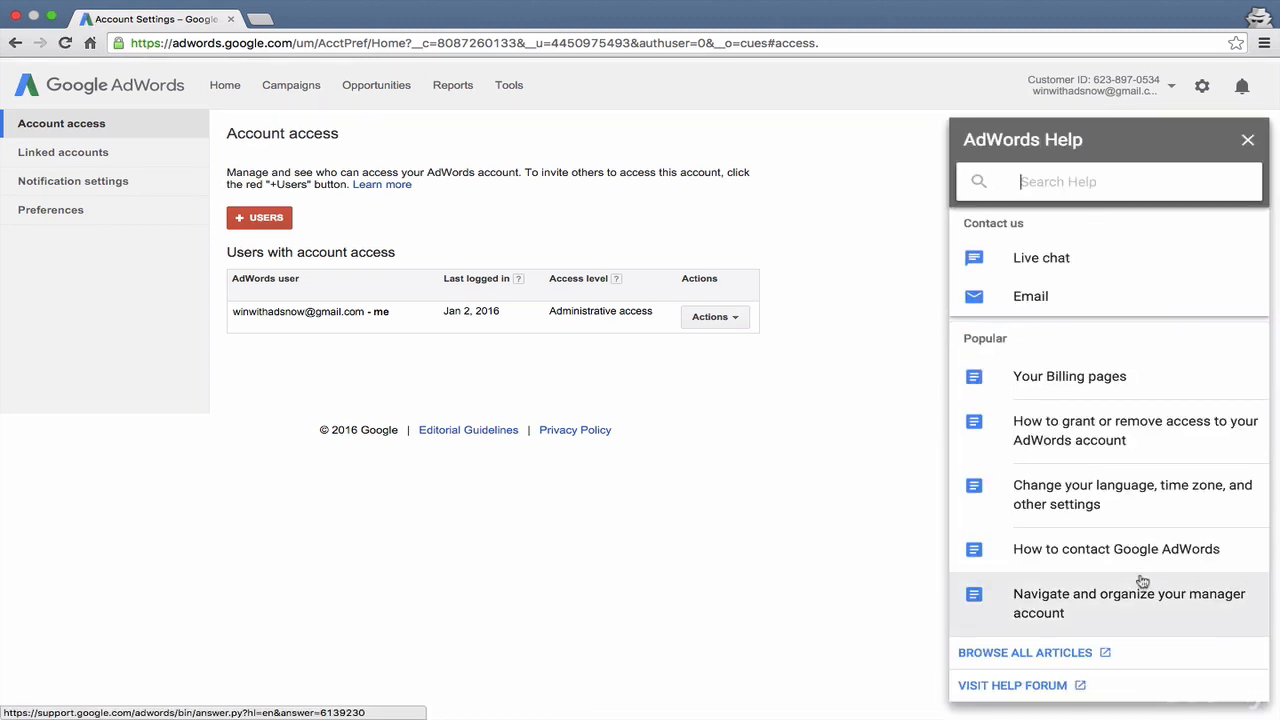
left_click(1247, 139)
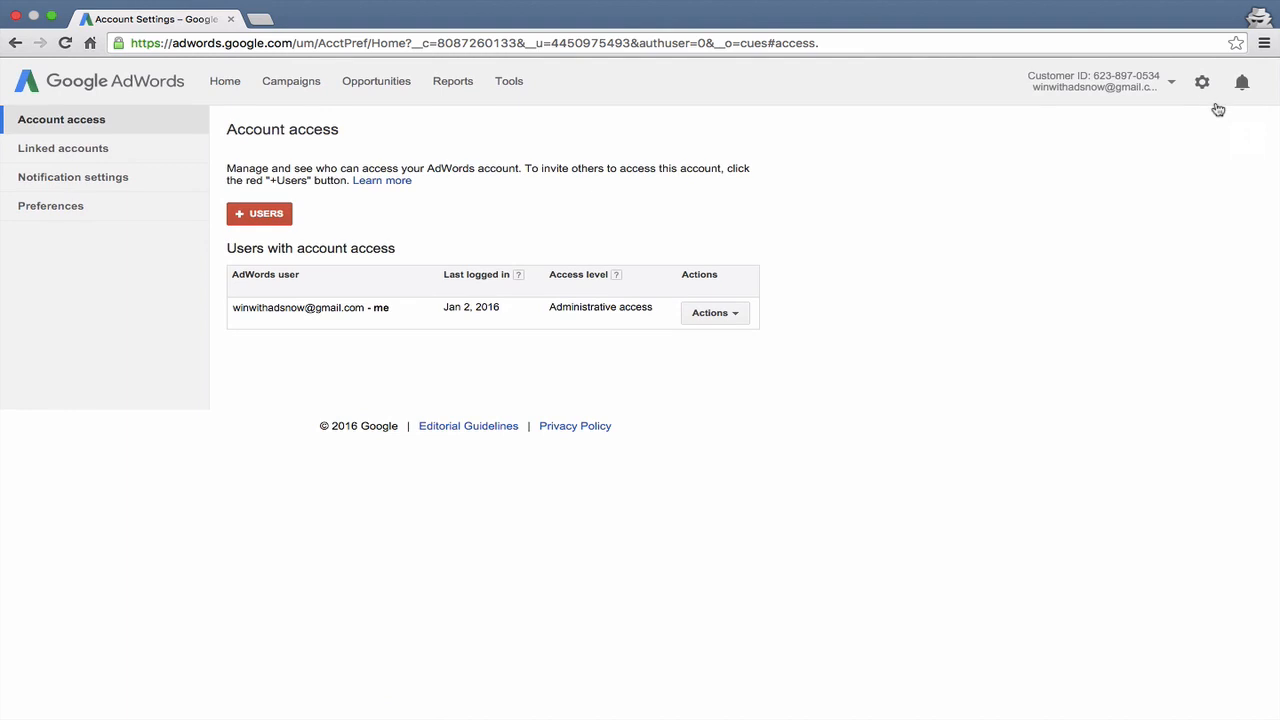
left_click(1203, 84)
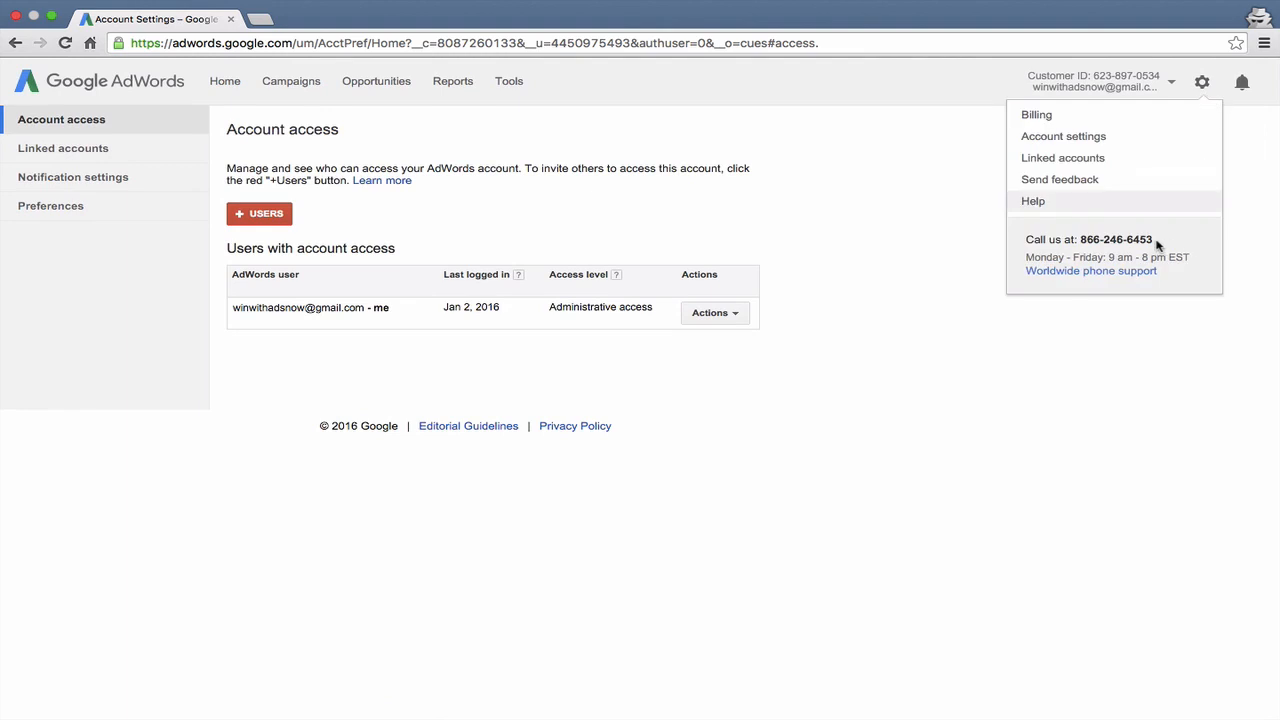
double_click(1082, 240)
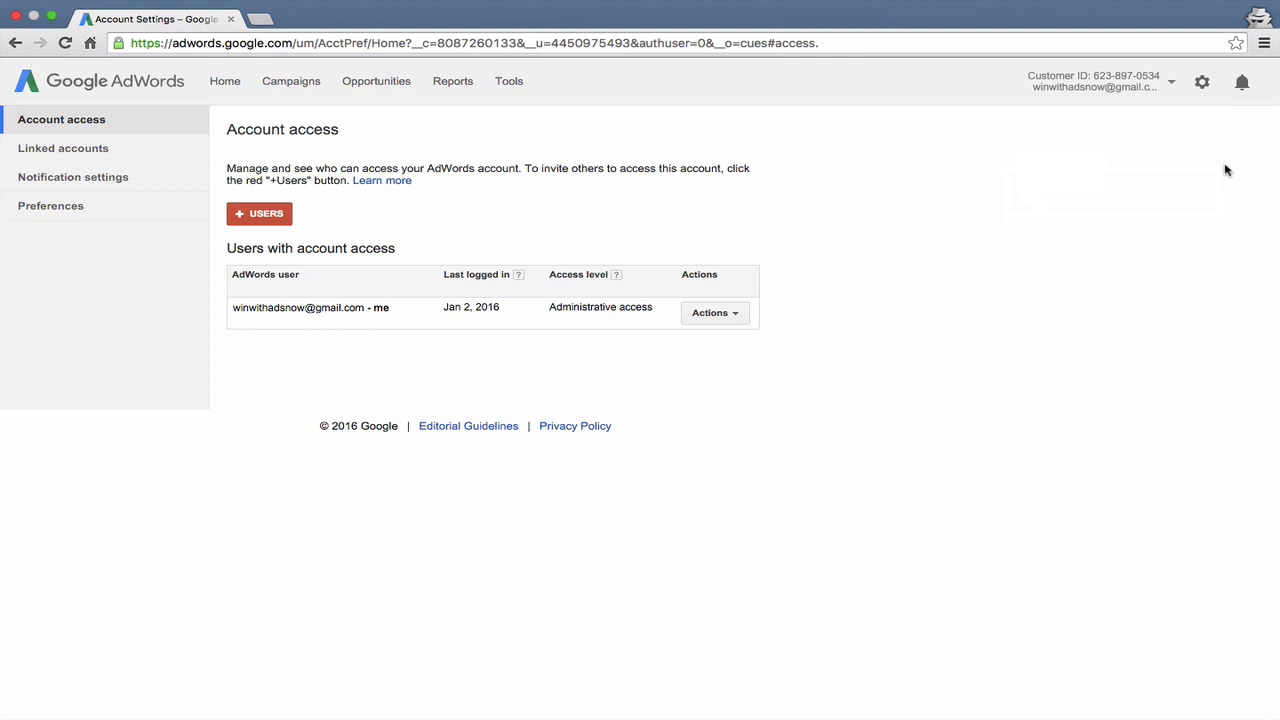
left_click(1243, 84)
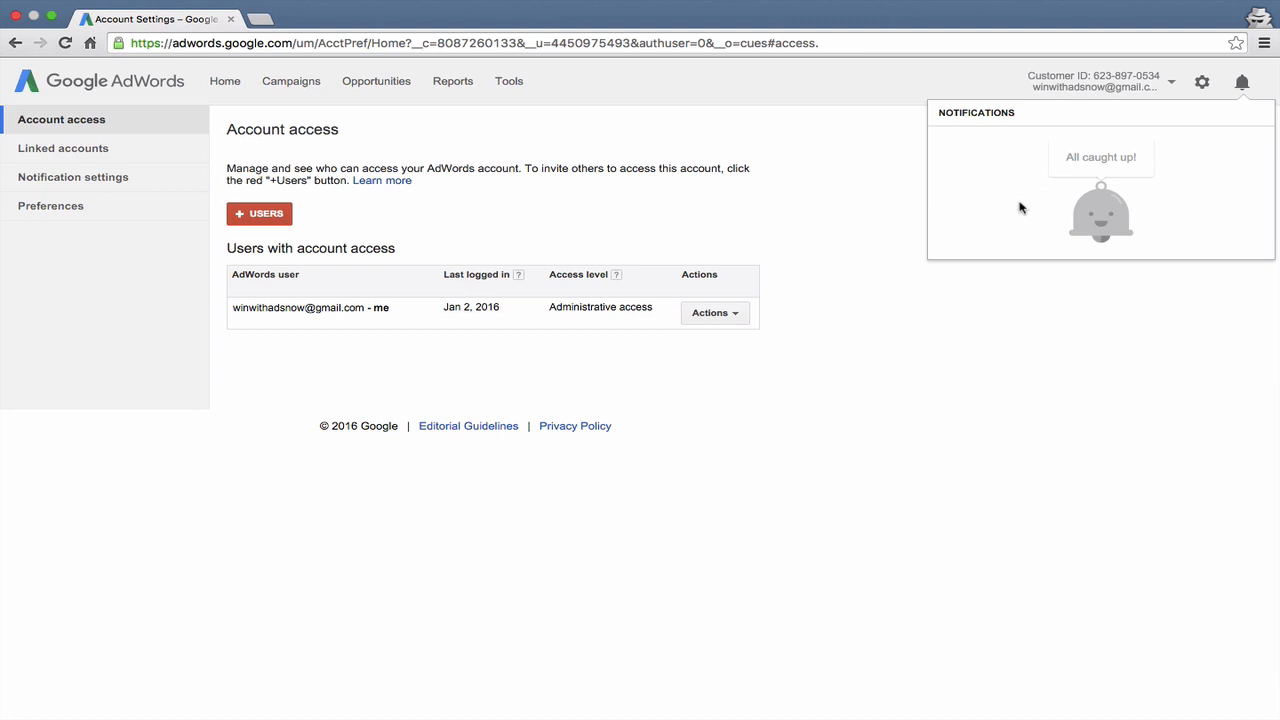
left_click(858, 155)
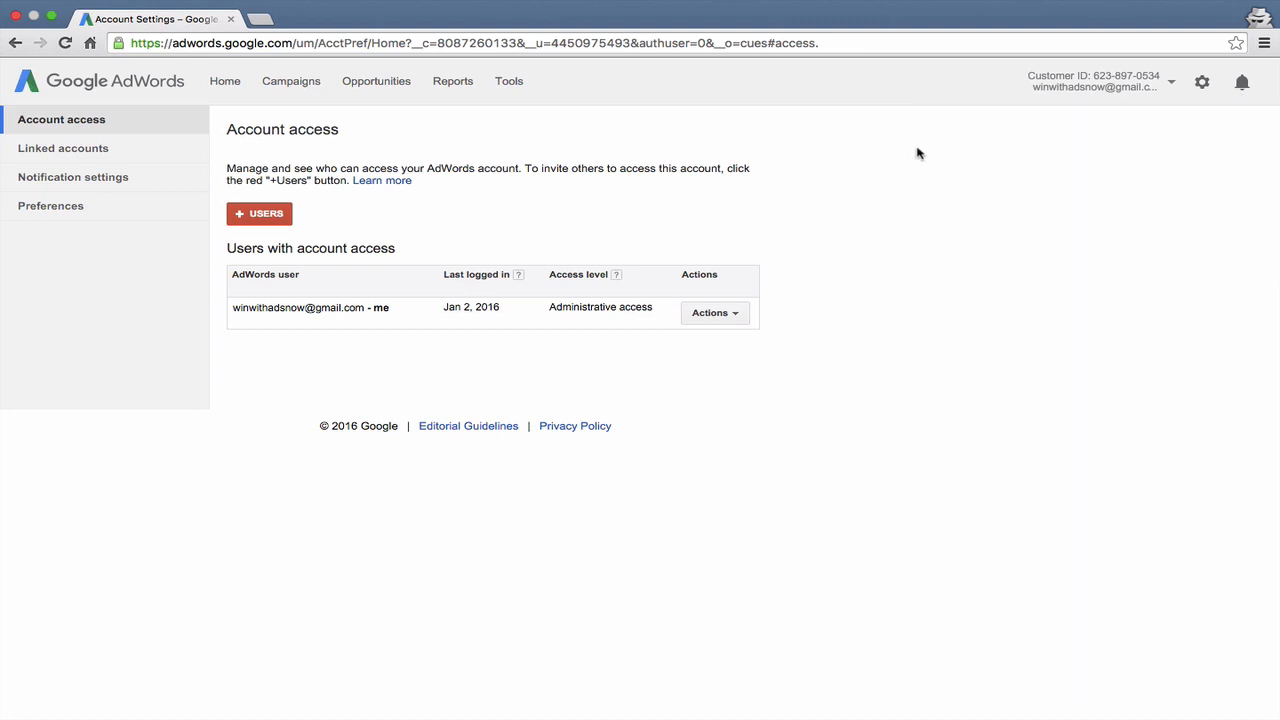
- Go to the Campaigns page from the top navigation bar
left_click(279, 97)
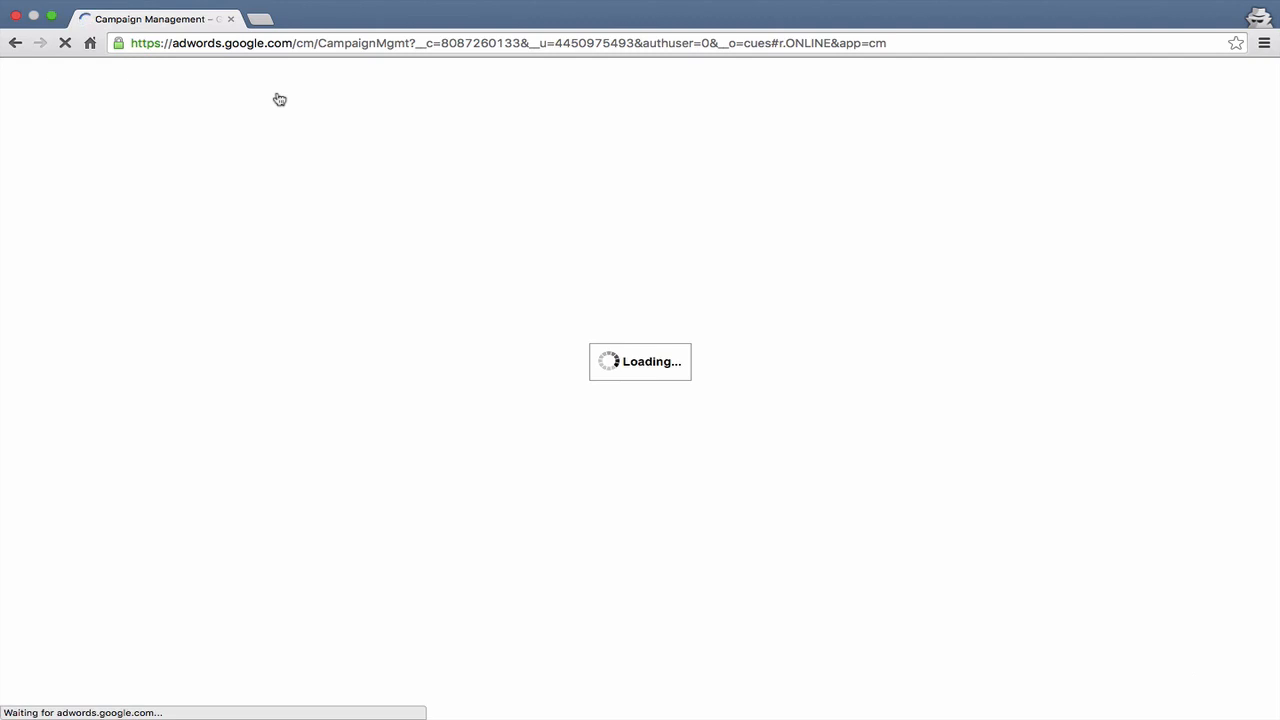